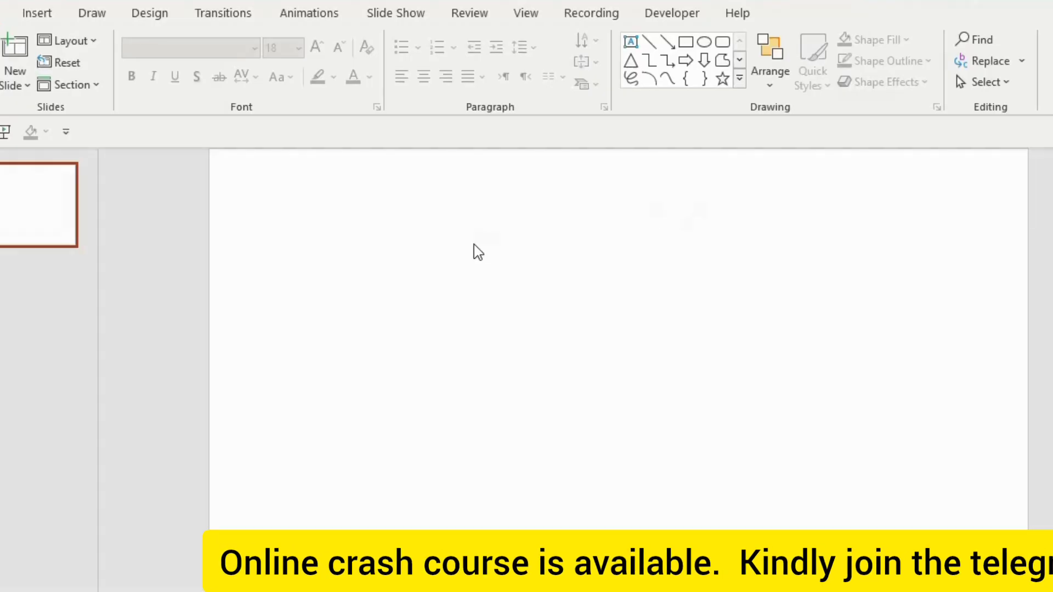
# Open the slide's background formatting and switch the background to a gradient fill.
pyautogui.rightClick(475, 246)
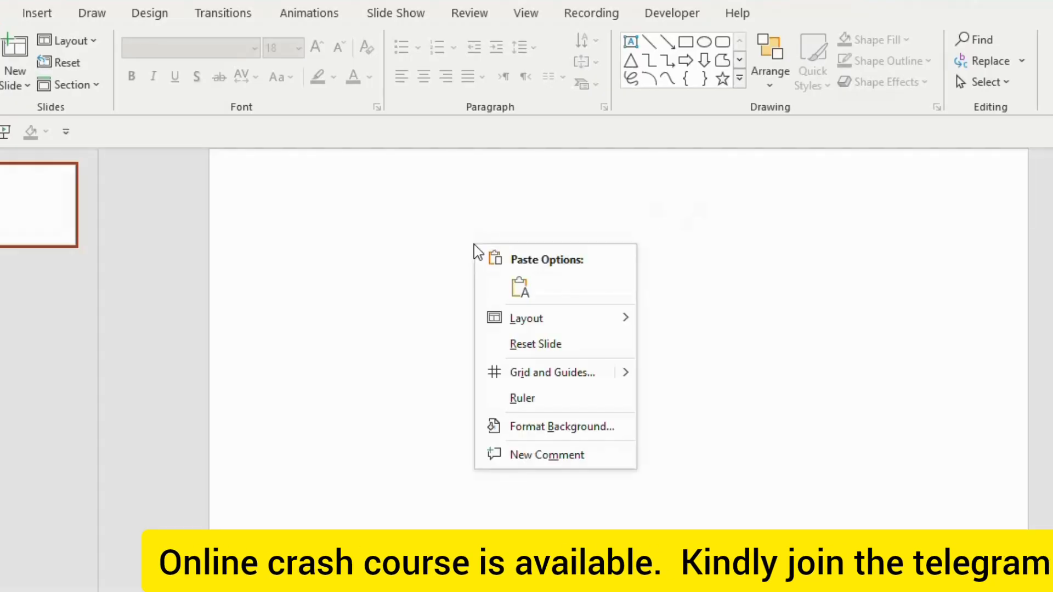
pyautogui.click(531, 428)
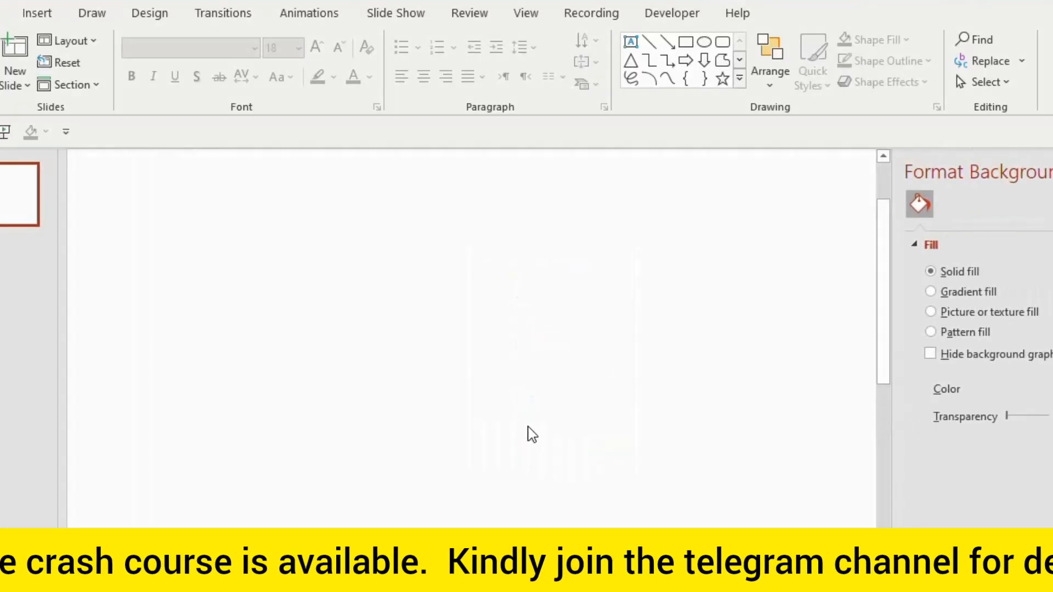
pyautogui.click(932, 293)
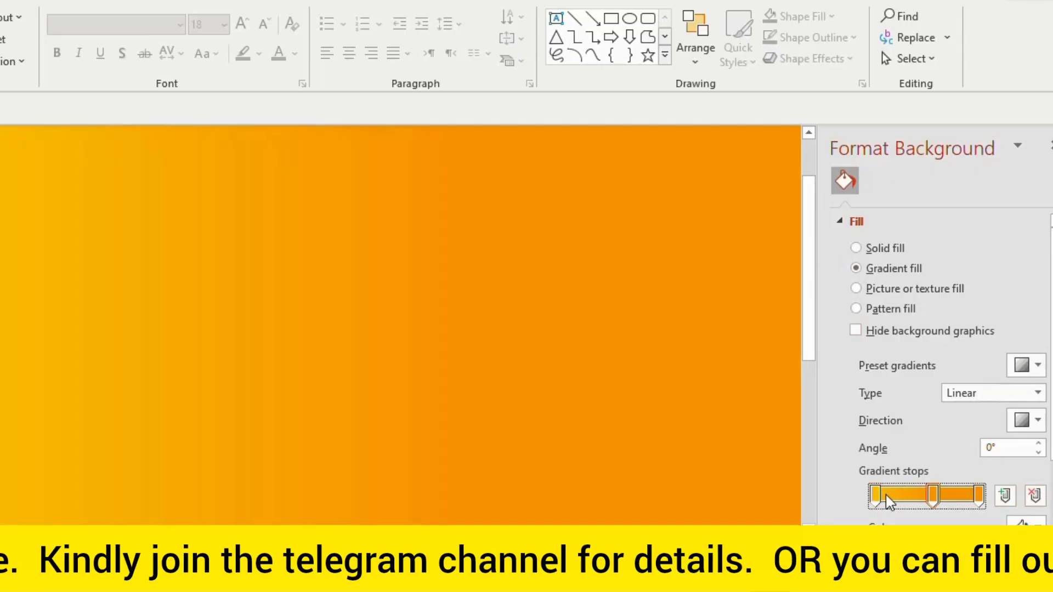
# Recolour the background gradient stops with very light grey at both ends and a darker light grey in the middle.
pyautogui.click(876, 496)
pyautogui.click(1024, 524)
pyautogui.click(928, 305)
pyautogui.click(933, 495)
pyautogui.click(1024, 524)
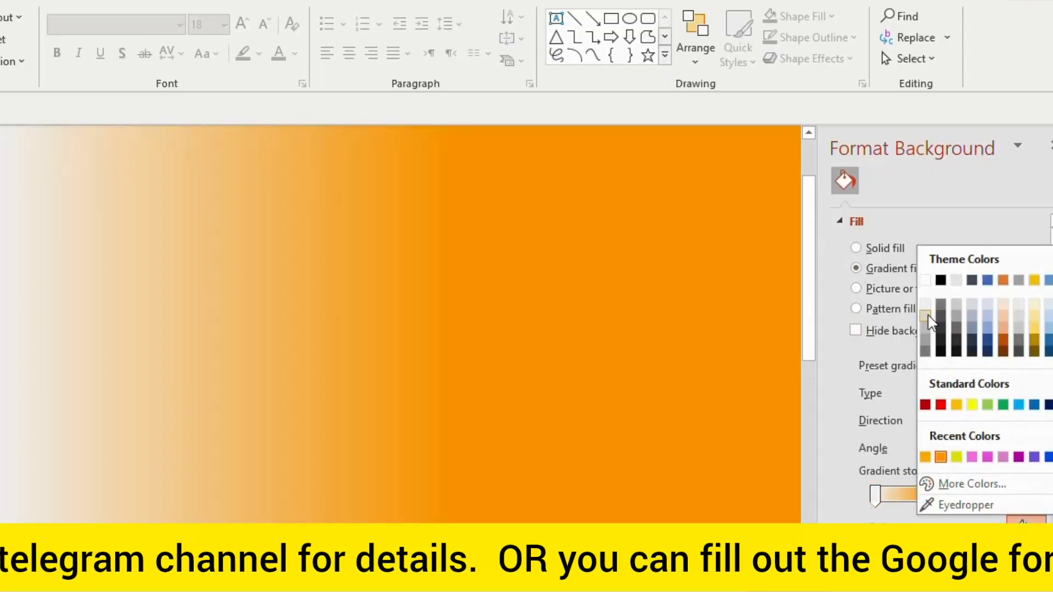
pyautogui.click(928, 318)
pyautogui.click(979, 497)
pyautogui.click(1024, 524)
pyautogui.click(928, 304)
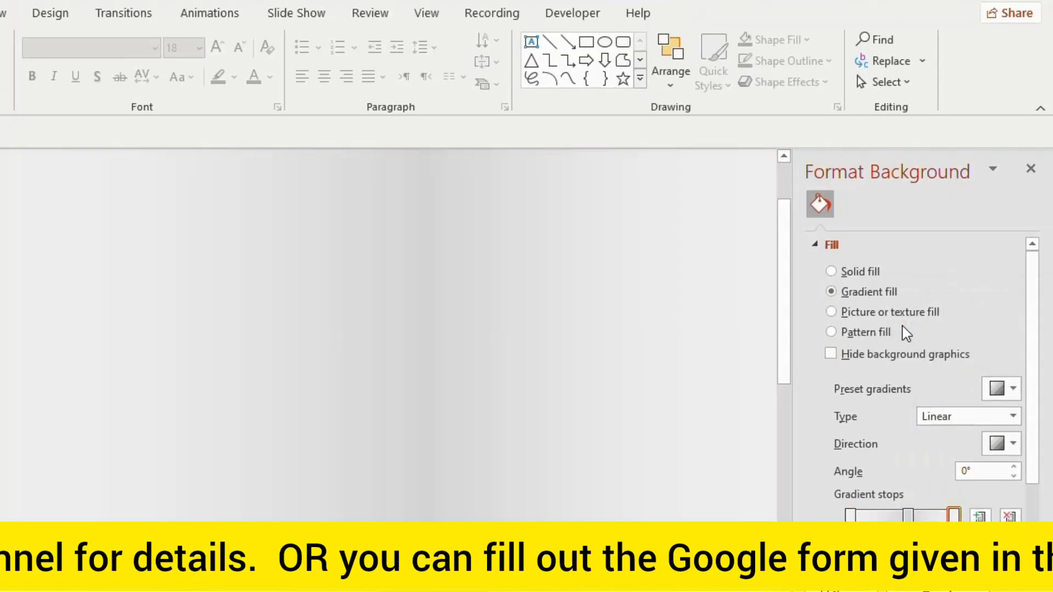
# Set the background gradient type to Radial with the direction From Top Left Corner.
pyautogui.click(1038, 393)
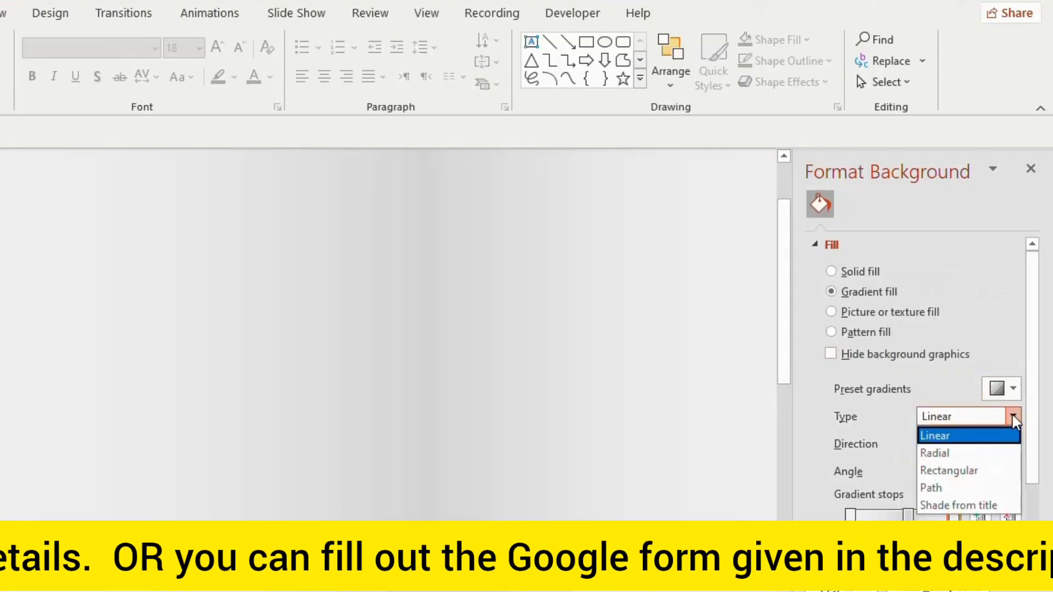
pyautogui.click(958, 456)
pyautogui.click(1009, 450)
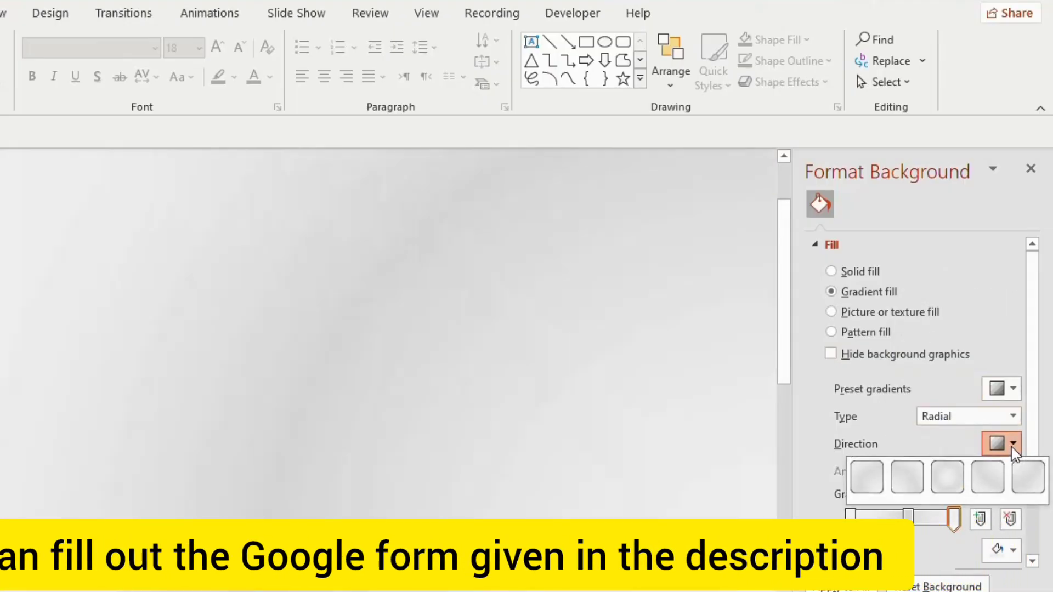
pyautogui.click(1038, 486)
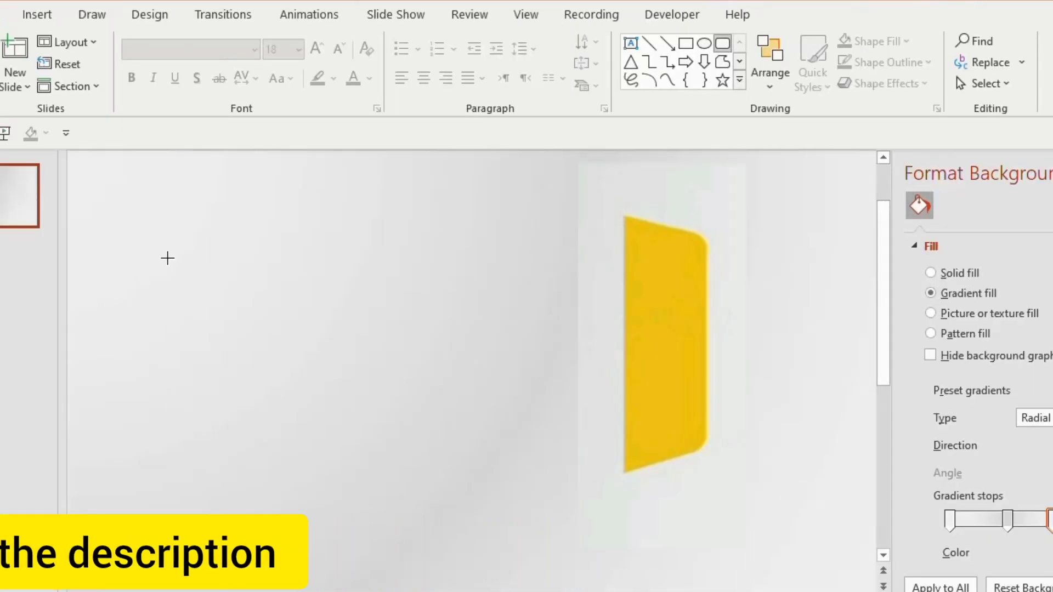
# Draw a rounded rectangle about 2.78" high and 1.45" wide in the slide's left part and remove its outline.
pyautogui.moveTo(184, 329)
pyautogui.mouseDown()
pyautogui.moveTo(275, 357)
pyautogui.moveTo(278, 425)
pyautogui.moveTo(294, 418)
pyautogui.moveTo(281, 407)
pyautogui.mouseUp()
pyautogui.click(376, 377)
pyautogui.click(212, 257)
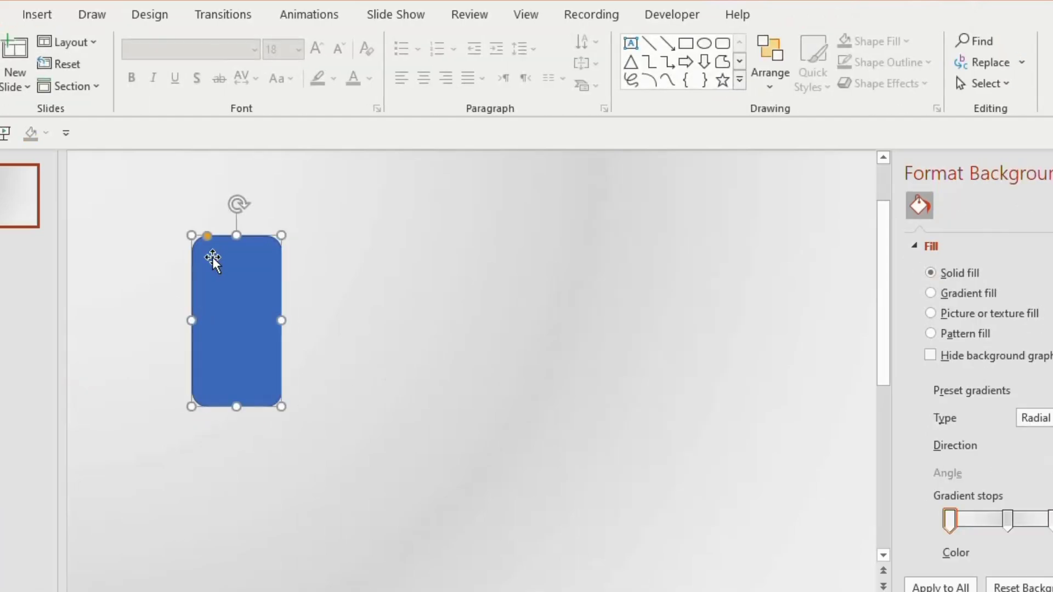
pyautogui.click(384, 62)
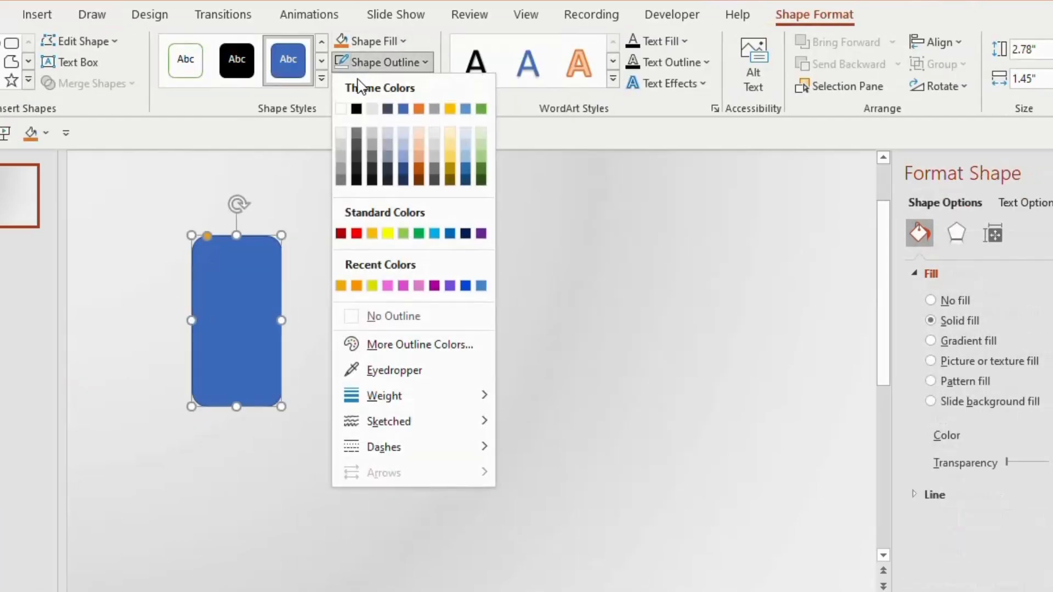
pyautogui.click(348, 320)
# Duplicate the blue rounded rectangle and fill the copy with gold.
pyautogui.moveTo(216, 293); pyautogui.dragTo(226, 303)
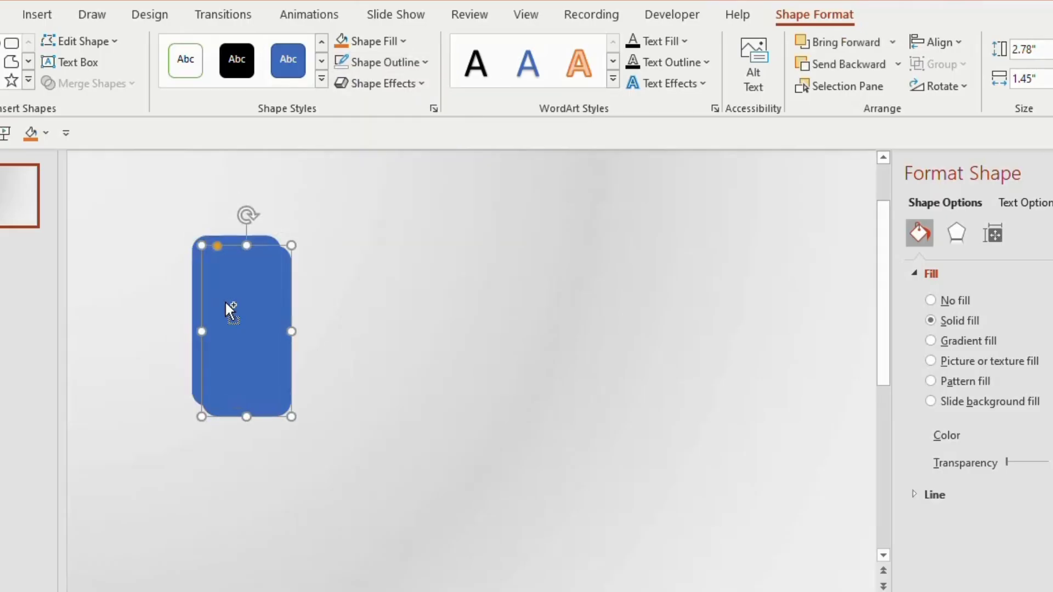
pyautogui.click(373, 41)
pyautogui.click(351, 245)
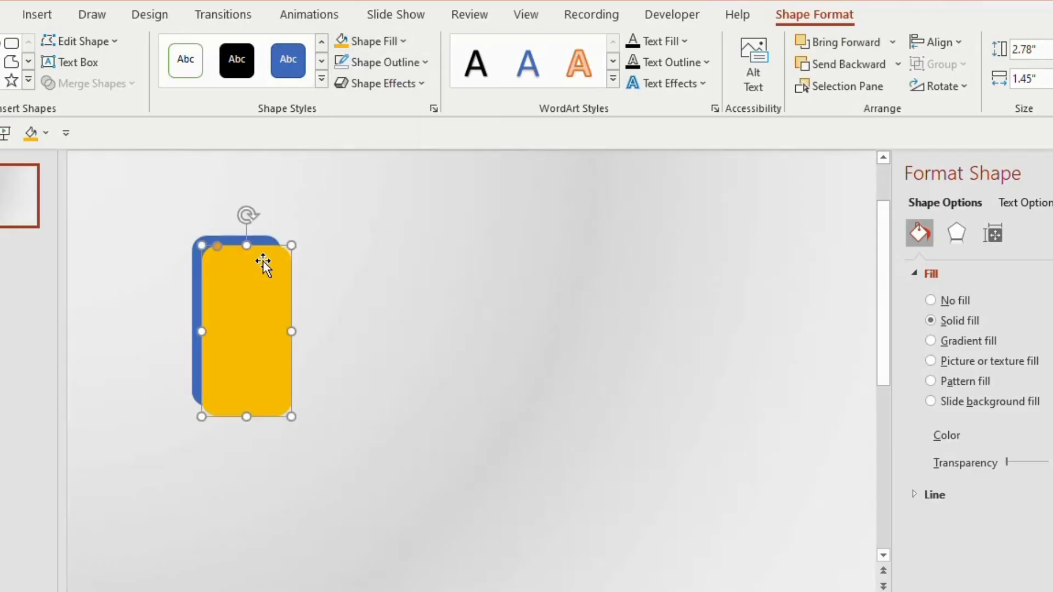
# Tilt the gold rectangle clockwise over the blue one, then overlay a duplicate of it tilted counter-clockwise.
pyautogui.moveTo(231, 281); pyautogui.dragTo(212, 266)
pyautogui.moveTo(217, 204); pyautogui.dragTo(253, 217)
pyautogui.moveTo(239, 269); pyautogui.dragTo(225, 258)
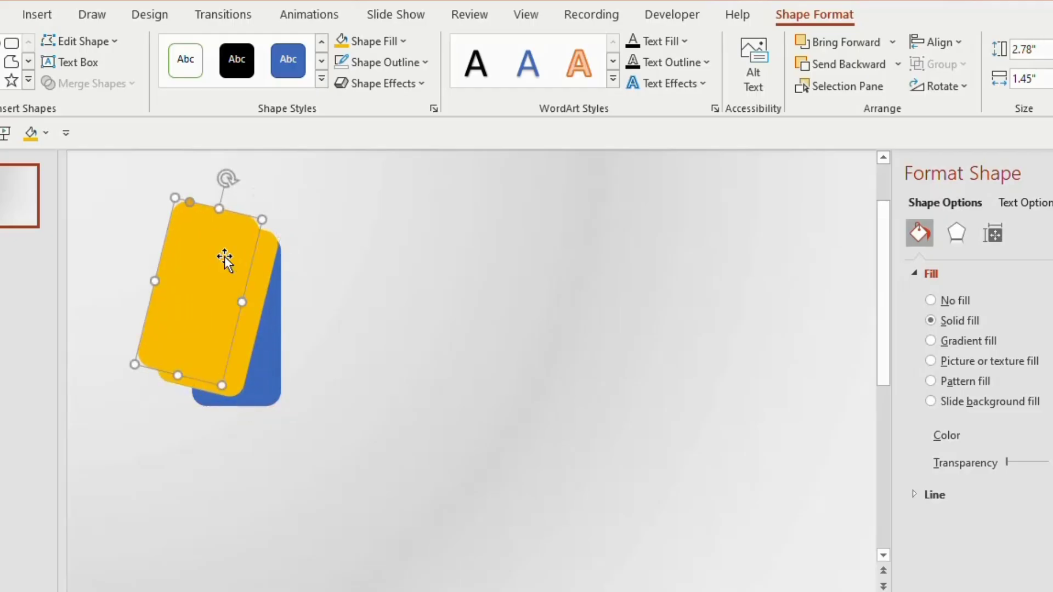
pyautogui.moveTo(226, 176); pyautogui.dragTo(165, 183)
pyautogui.moveTo(179, 266); pyautogui.dragTo(192, 308)
# Merge the blue rectangle and the two tilted gold rectangles into one shape with Union.
pyautogui.moveTo(93, 165); pyautogui.dragTo(406, 545)
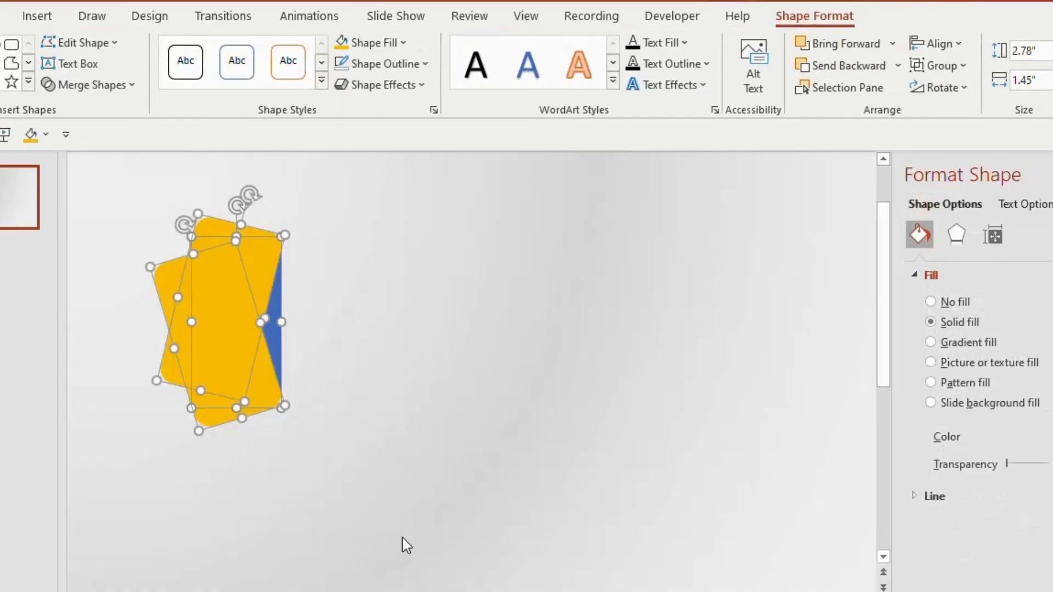
pyautogui.click(124, 86)
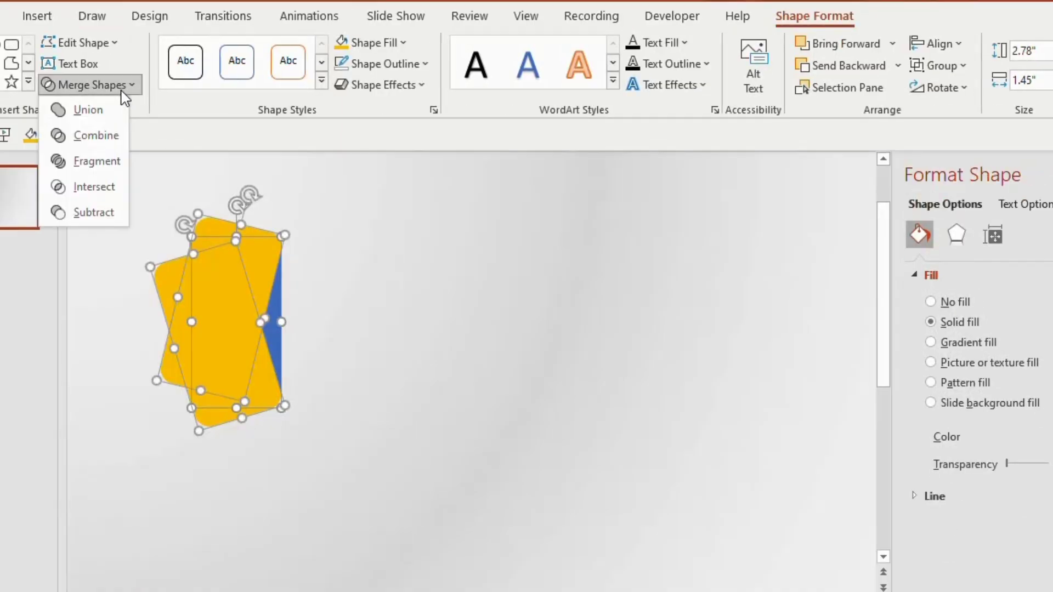
pyautogui.click(106, 110)
# Cut off the merged shape's left part by subtracting a rectangle drawn over it, and move the remaining tab to the slide's right side.
pyautogui.moveTo(97, 185)
pyautogui.mouseDown()
pyautogui.moveTo(207, 305)
pyautogui.moveTo(215, 472)
pyautogui.mouseUp()
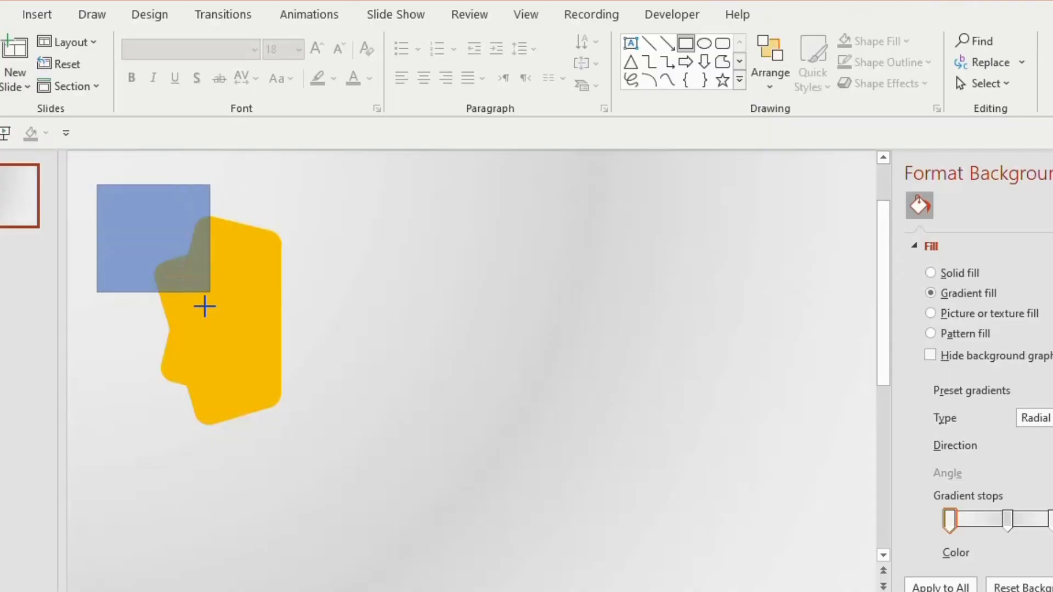
pyautogui.click(264, 322)
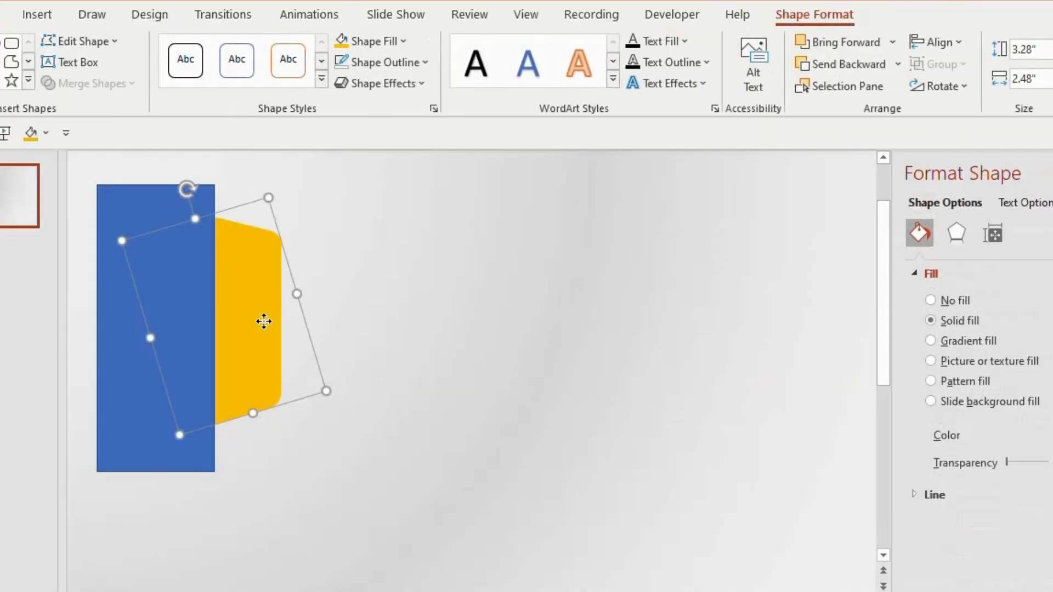
pyautogui.keyDown('shift'); pyautogui.click(158, 270); pyautogui.keyUp('shift')
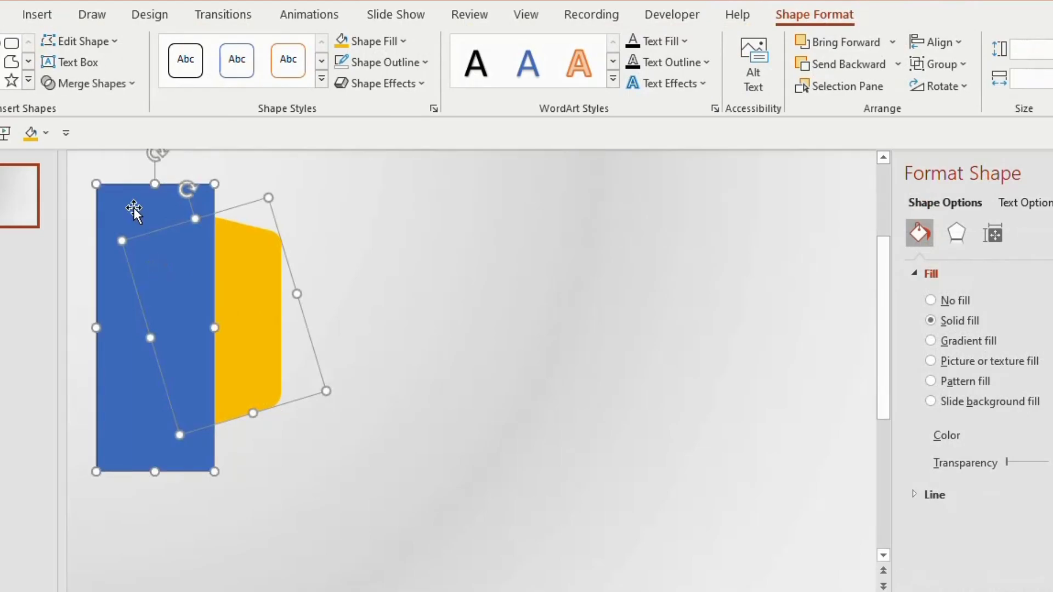
pyautogui.click(82, 83)
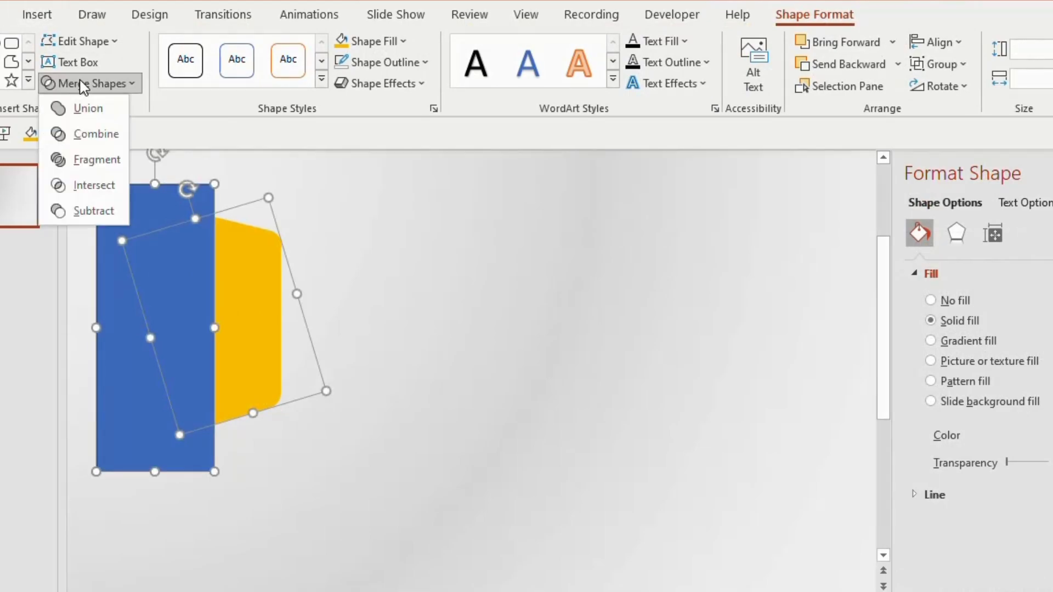
pyautogui.click(84, 214)
pyautogui.moveTo(243, 302); pyautogui.dragTo(784, 280)
# Draw a rounded rectangle about 4.19" high and 1.75" wide on the slide's left side and remove its outline.
pyautogui.click(532, 334)
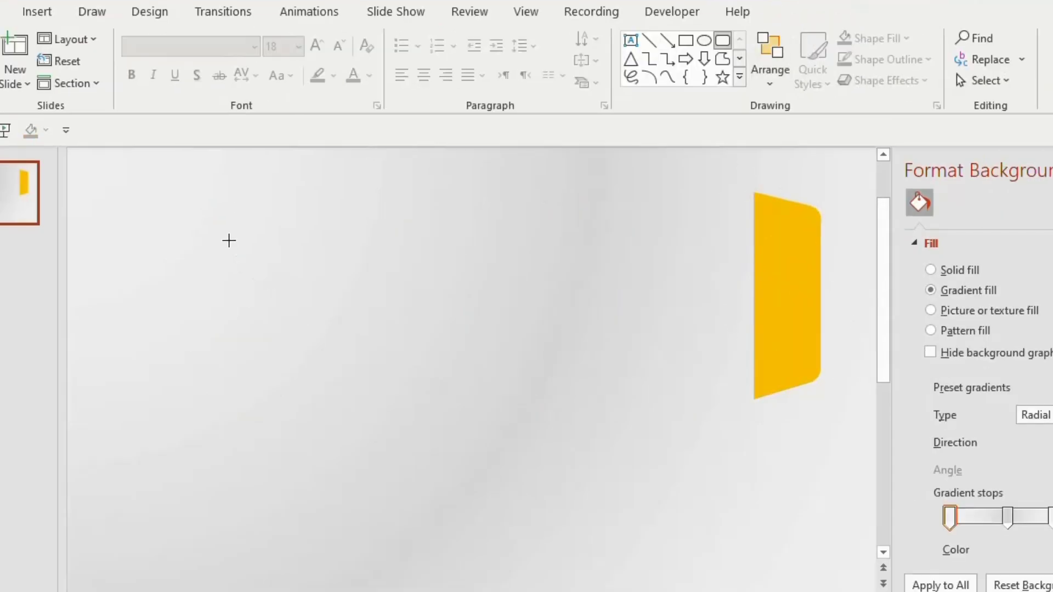
pyautogui.moveTo(226, 240)
pyautogui.mouseDown()
pyautogui.moveTo(245, 390)
pyautogui.moveTo(320, 430)
pyautogui.moveTo(315, 496)
pyautogui.moveTo(334, 497)
pyautogui.mouseUp()
pyautogui.moveTo(303, 441); pyautogui.dragTo(240, 421)
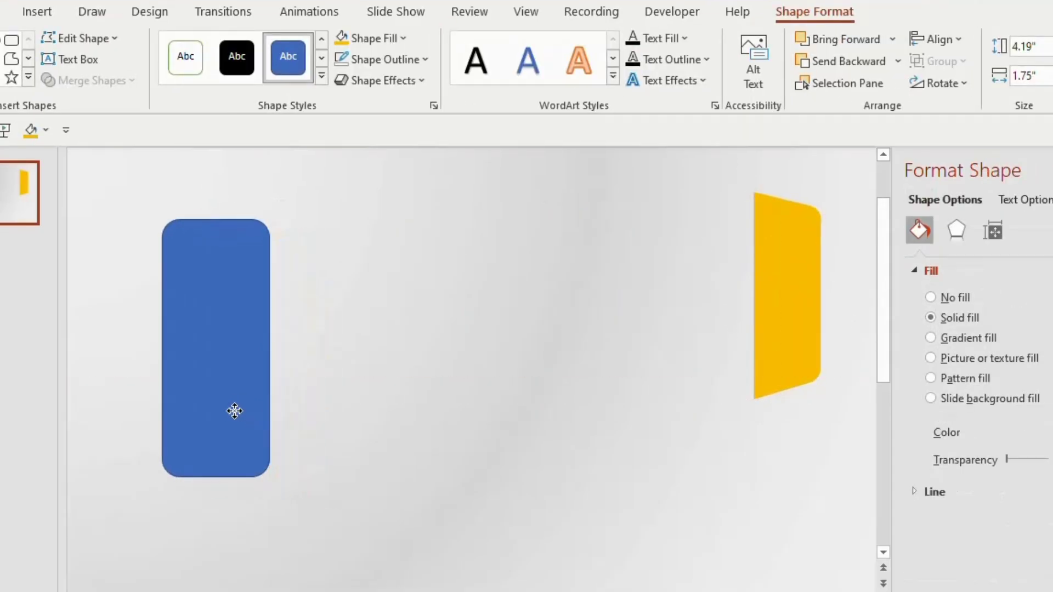
pyautogui.click(346, 69)
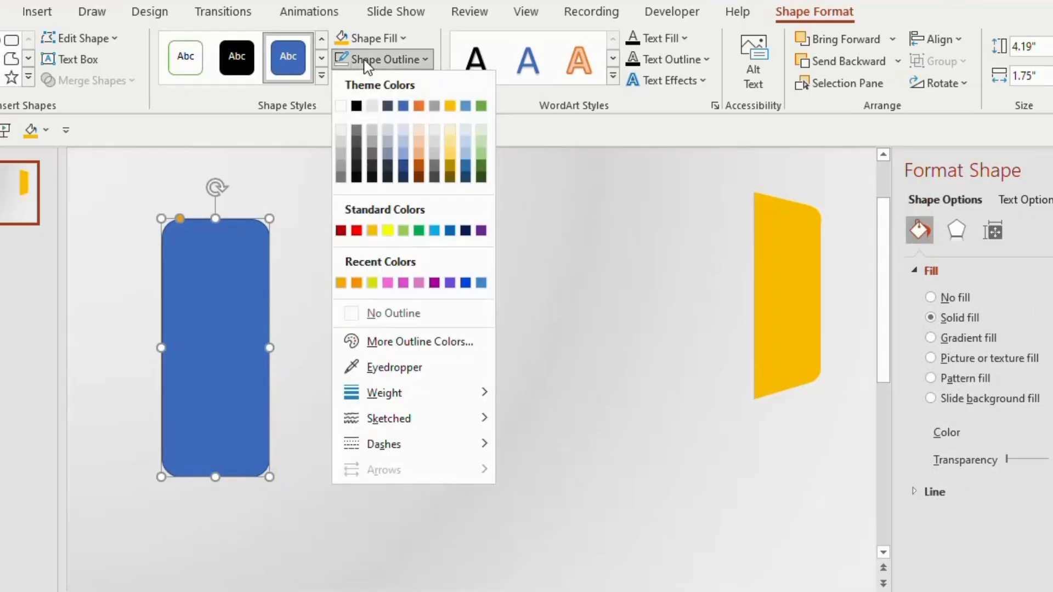
pyautogui.click(353, 310)
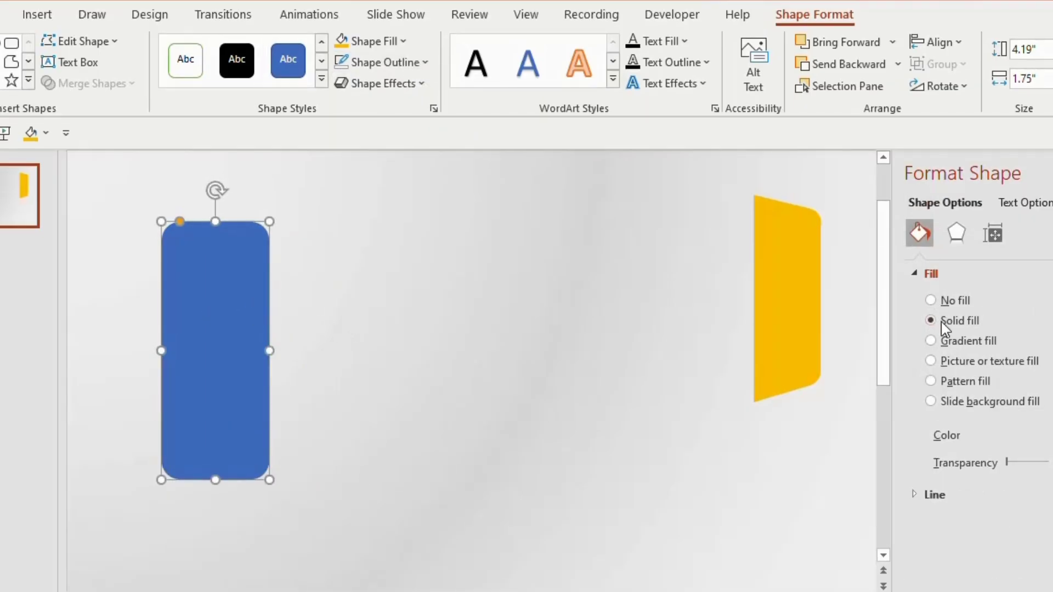
# Give the tall rounded rectangle a gradient fill based on an orange preset gradient.
pyautogui.click(931, 341)
pyautogui.click(1012, 300)
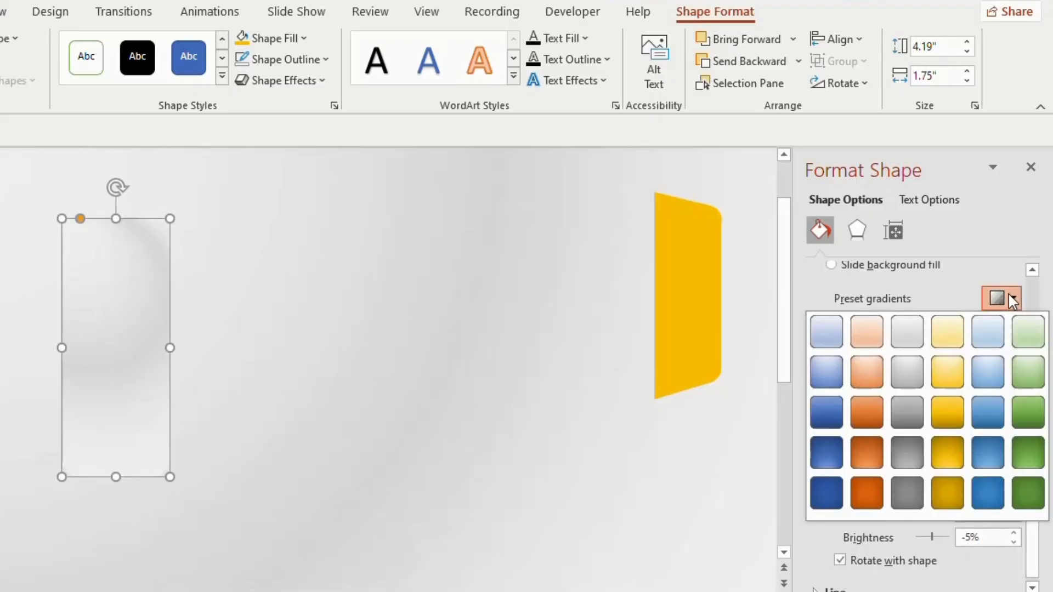
pyautogui.click(869, 367)
# Recolour the card's four gradient stops from dark purple through magenta and bright pink to muted pink.
pyautogui.click(1008, 422)
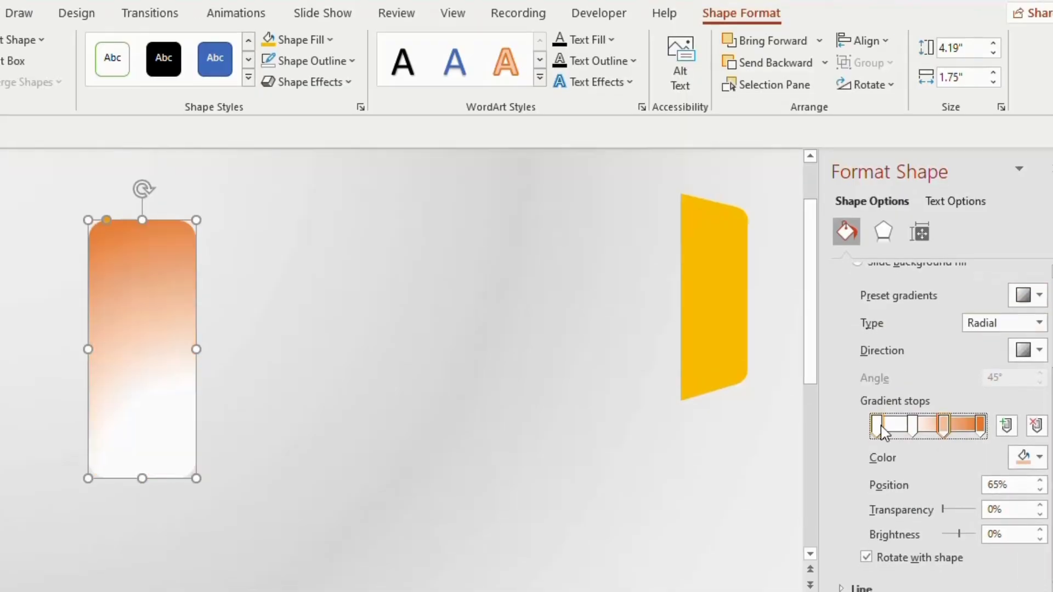
pyautogui.click(1014, 461)
pyautogui.click(1021, 391)
pyautogui.click(913, 426)
pyautogui.click(1040, 460)
pyautogui.click(1004, 387)
pyautogui.click(943, 425)
pyautogui.click(1026, 457)
pyautogui.click(959, 388)
pyautogui.click(982, 426)
pyautogui.click(1026, 457)
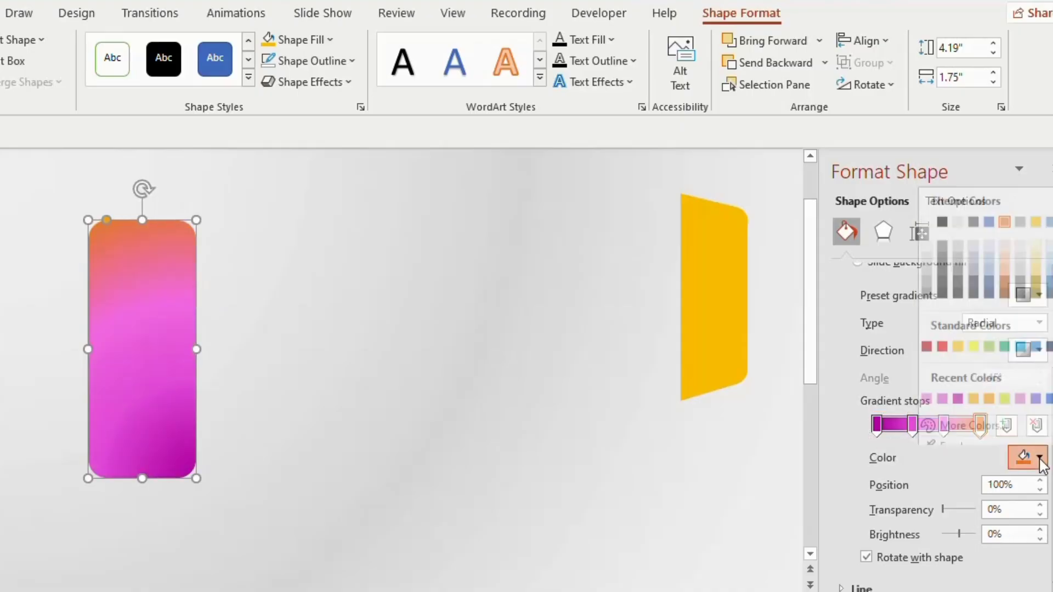
pyautogui.click(1022, 390)
# Set the card's gradient type to Linear, with a horizontal direction that puts the dark purple at the right edge.
pyautogui.click(1039, 323)
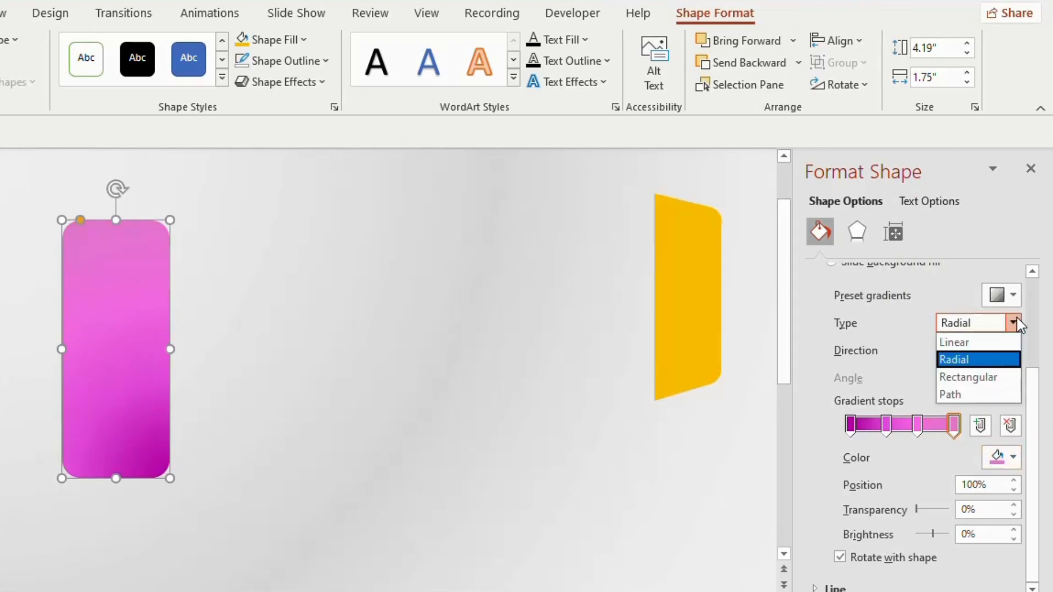
pyautogui.click(985, 344)
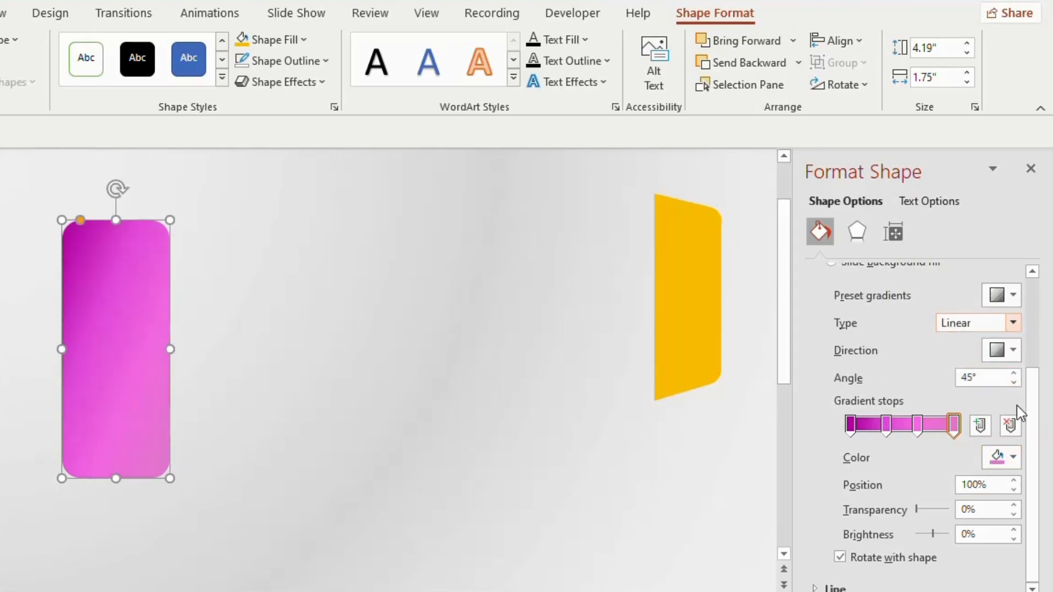
pyautogui.click(1015, 352)
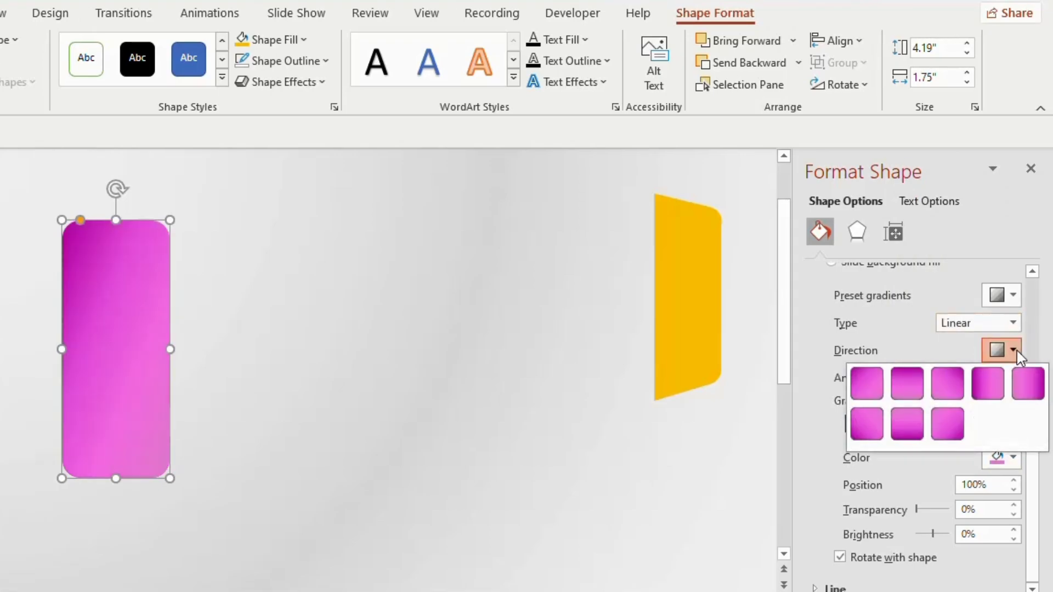
pyautogui.click(1026, 383)
# Move the gold tab shape onto the purple card and send the card to the back.
pyautogui.moveTo(688, 275); pyautogui.dragTo(126, 276)
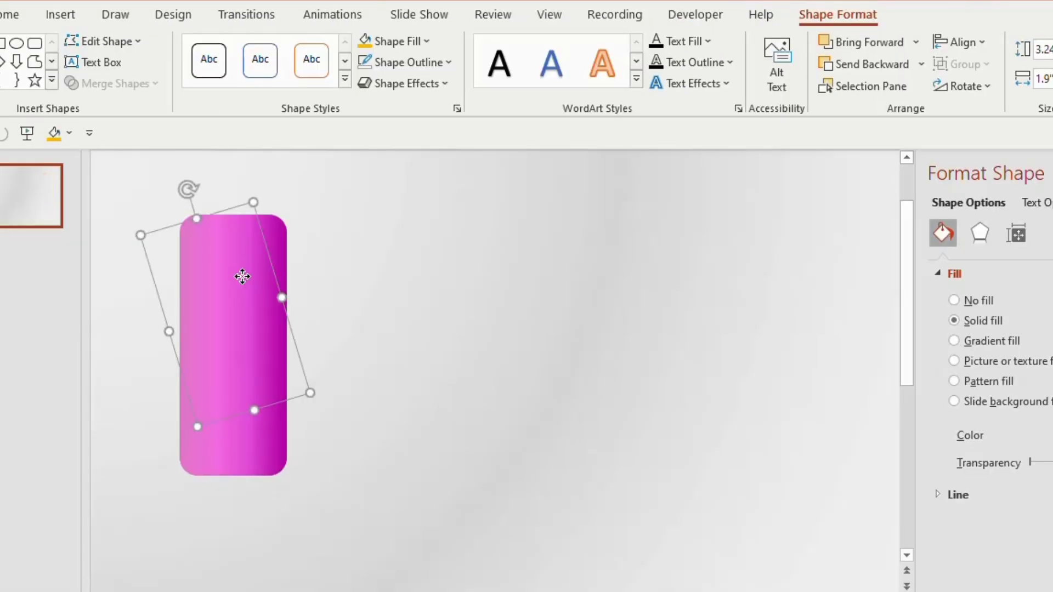
pyautogui.rightClick(119, 275)
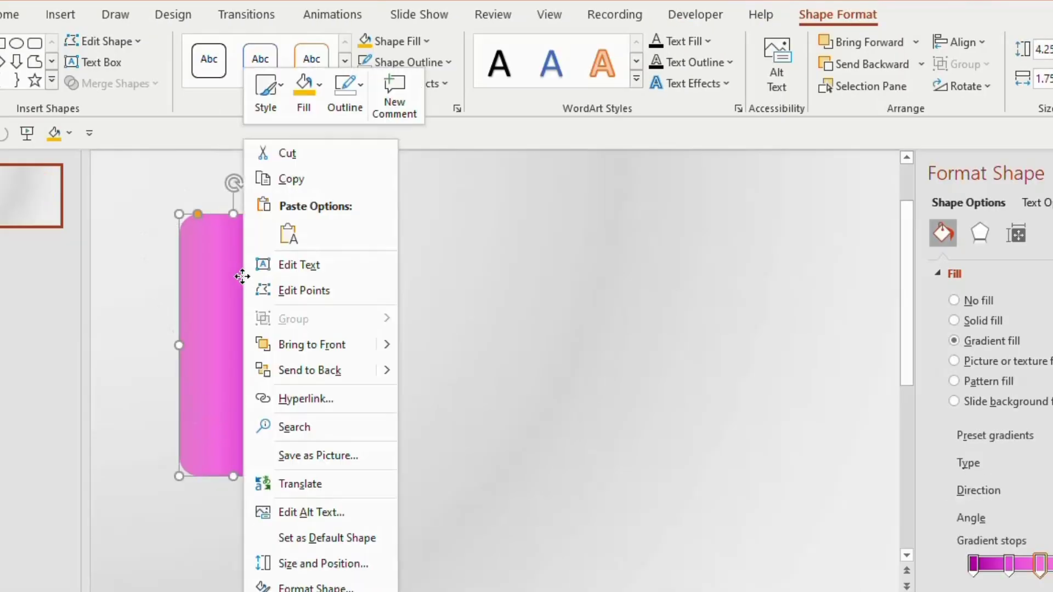
pyautogui.click(302, 370)
# Shrink the gold tab to about 2.05" by 1.33", place it at the card's upper left edge, and fill it with white.
pyautogui.click(227, 348)
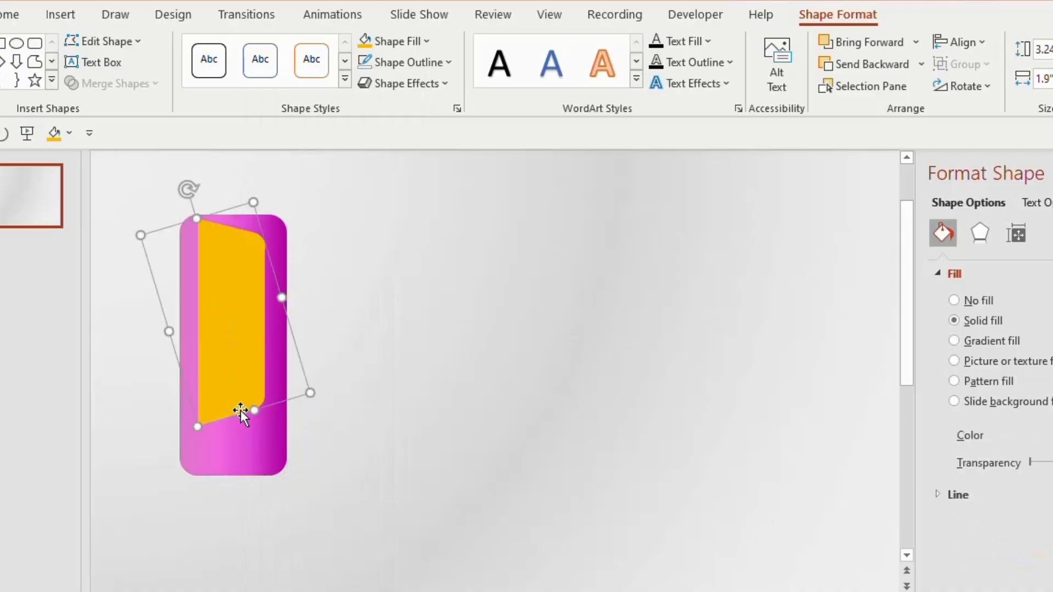
pyautogui.moveTo(198, 422); pyautogui.dragTo(210, 347)
pyautogui.moveTo(203, 181); pyautogui.dragTo(171, 197)
pyautogui.click(415, 41)
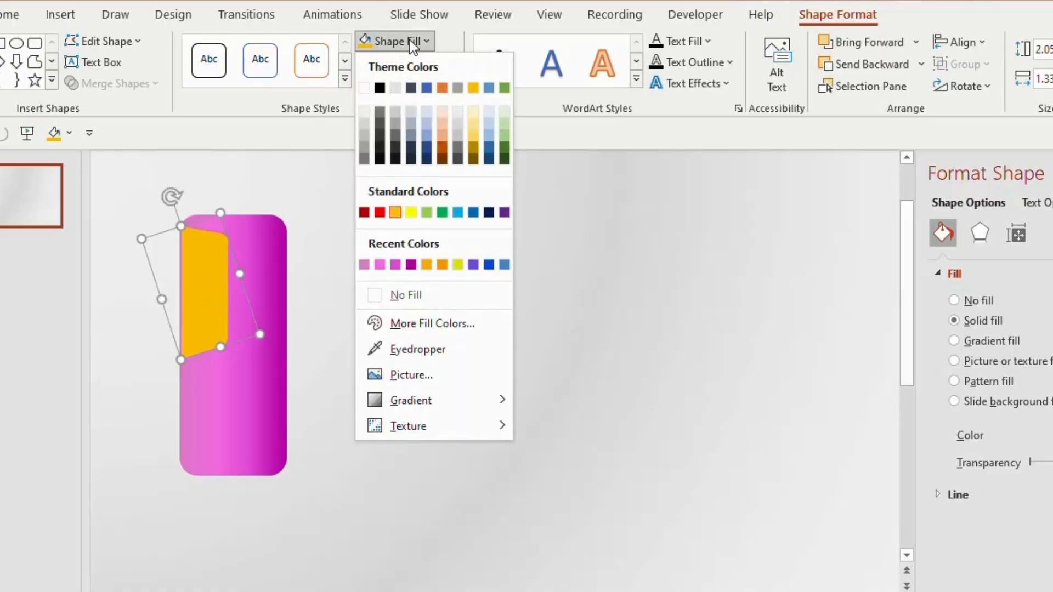
pyautogui.click(369, 88)
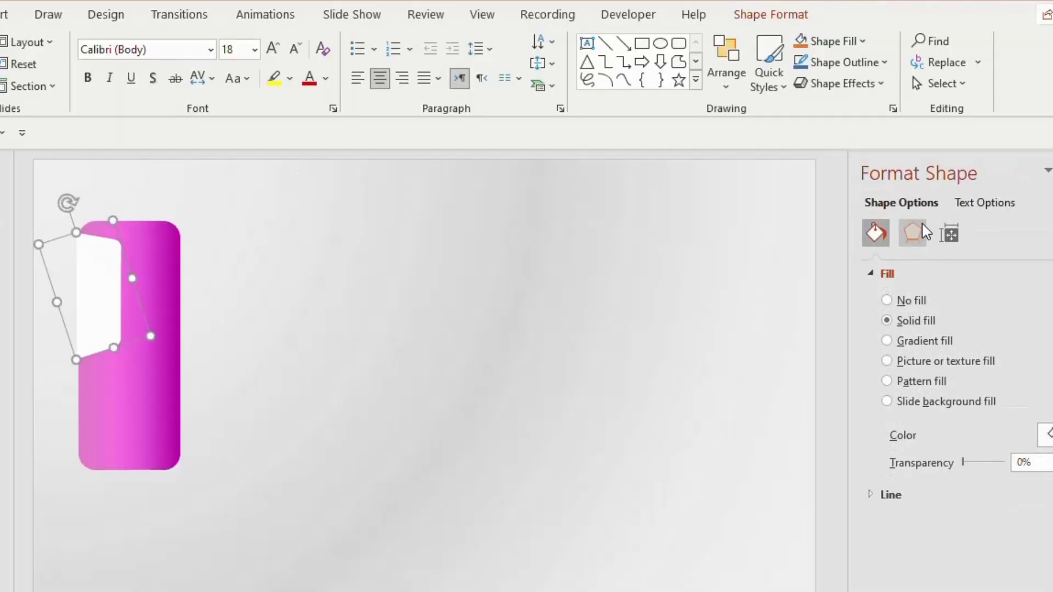
# Give the white tab an Offset: Right outer shadow with 26 pt blur and 103% size.
pyautogui.click(914, 233)
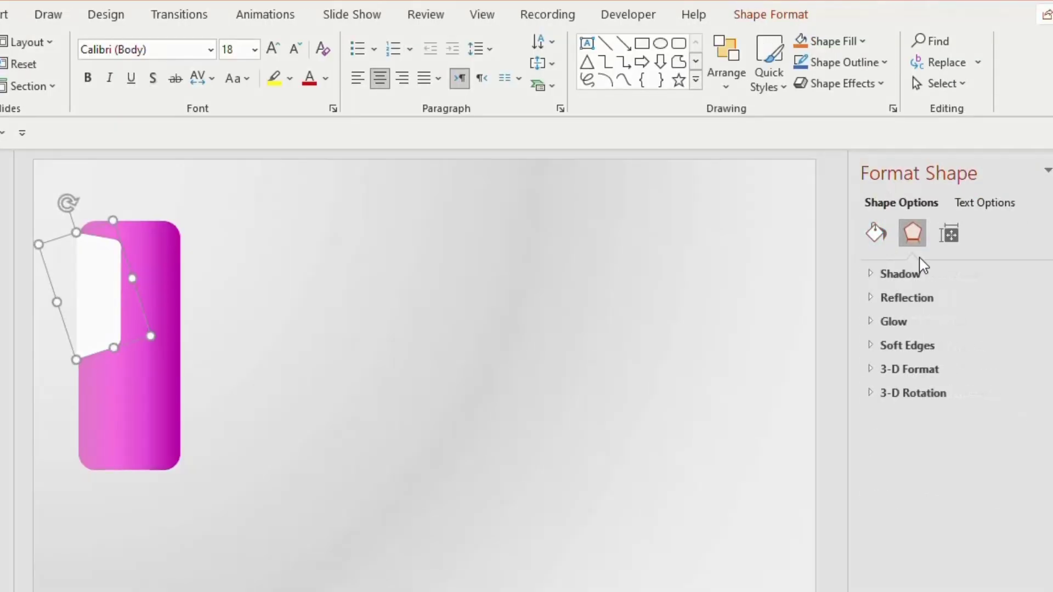
pyautogui.click(919, 275)
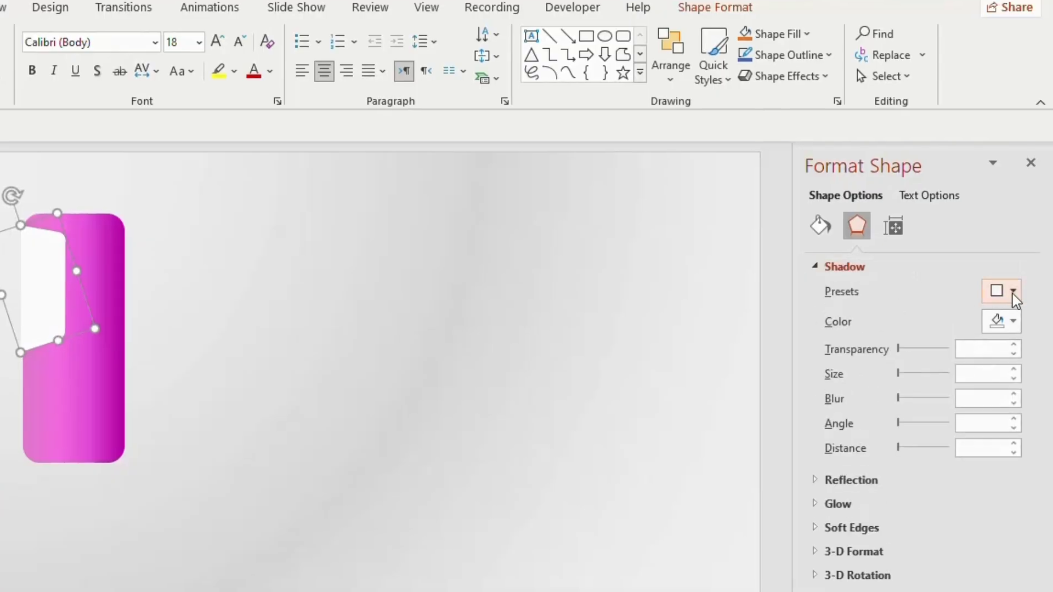
pyautogui.click(1013, 294)
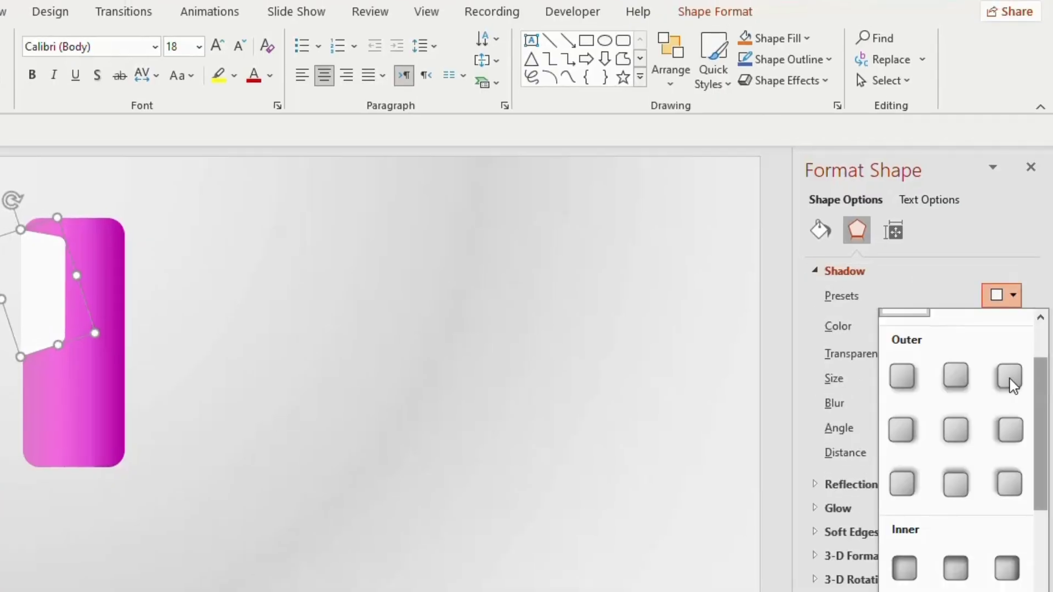
pyautogui.click(903, 431)
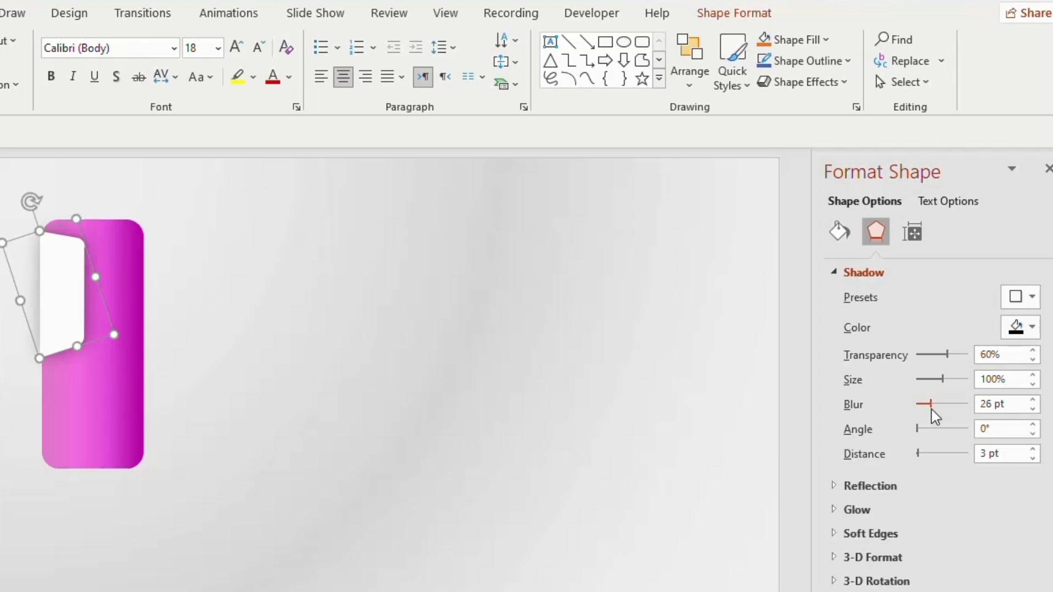
pyautogui.moveTo(943, 384); pyautogui.dragTo(945, 382)
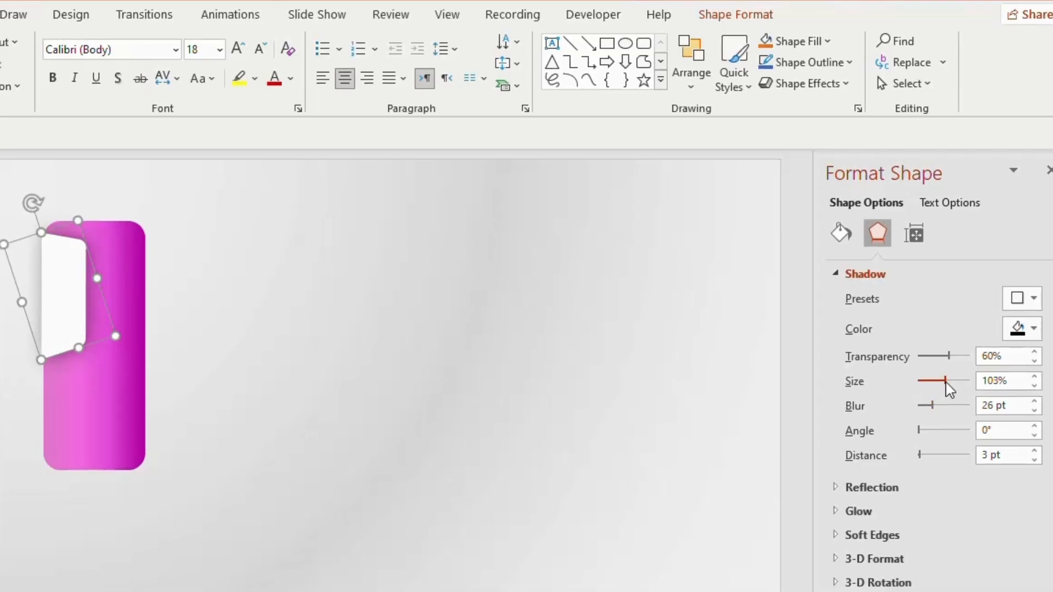
# Apply the Half Reflection: 4 point offset variation to the purple card and set its transparency to 80%.
pyautogui.click(125, 386)
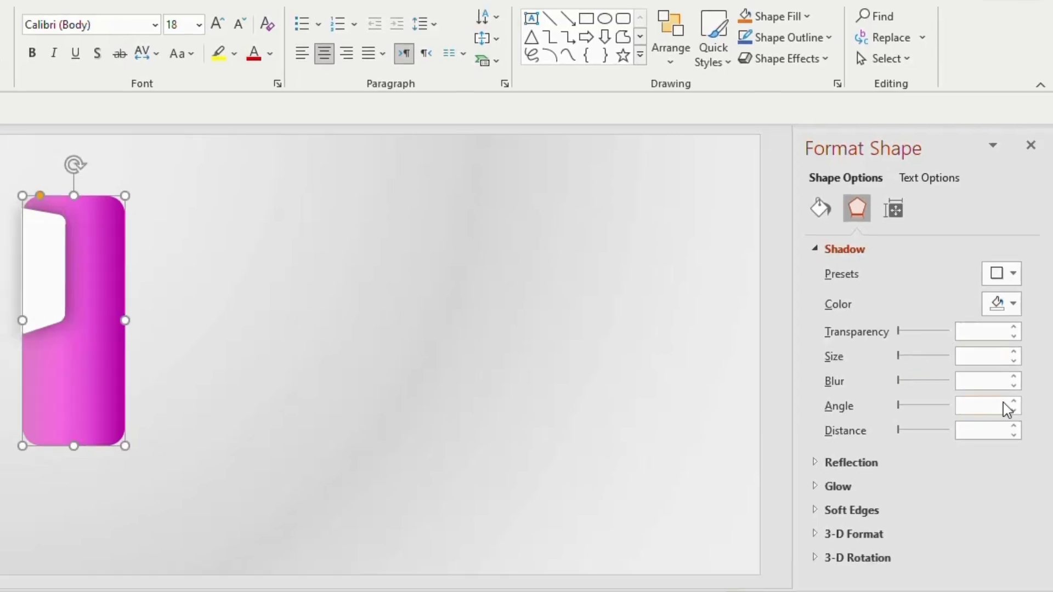
pyautogui.click(877, 470)
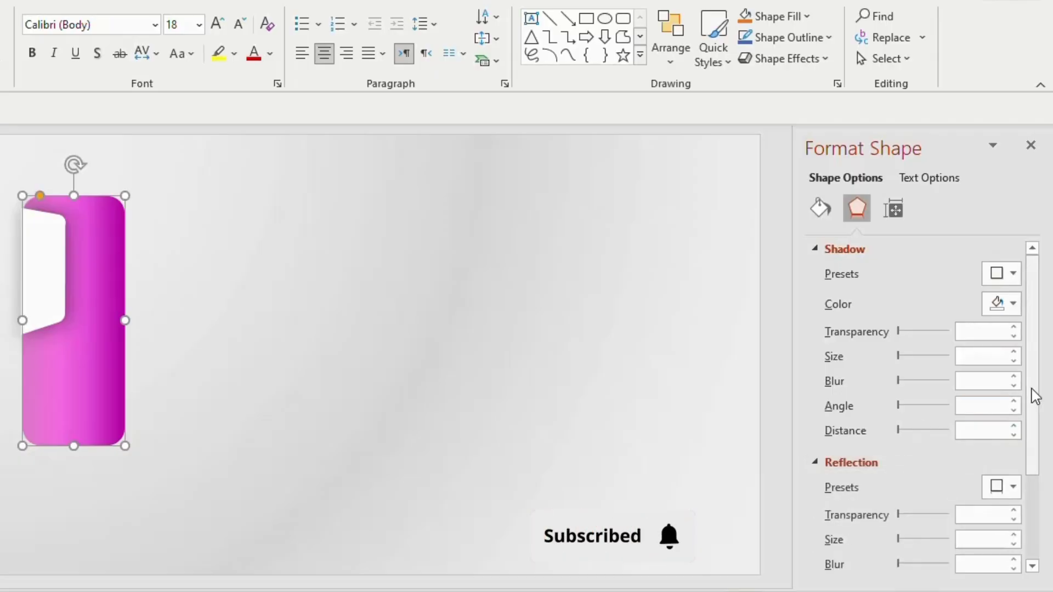
pyautogui.scroll(-3, 1034, 487)
pyautogui.click(1012, 360)
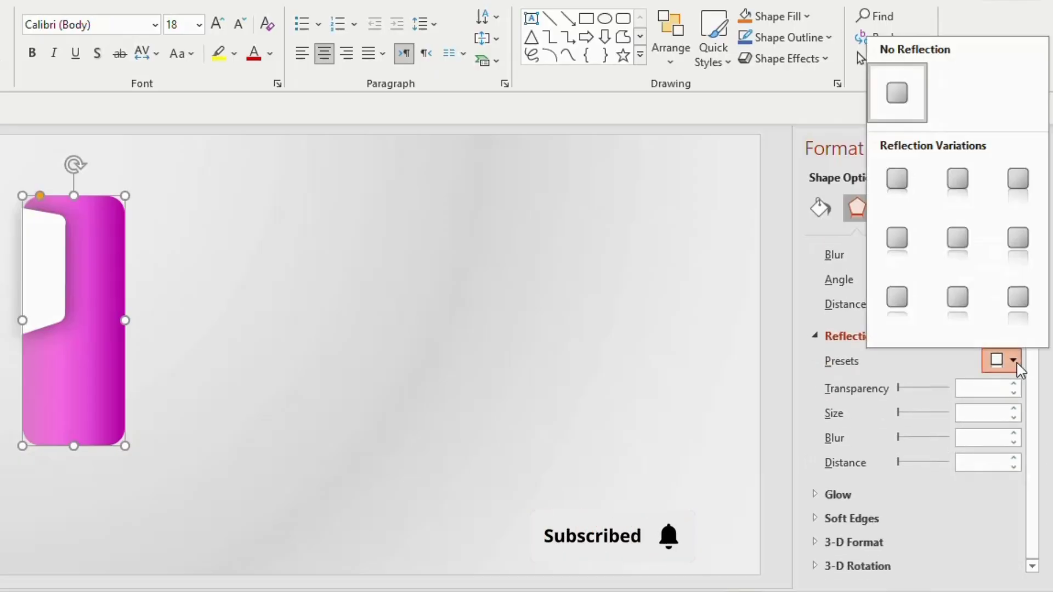
pyautogui.click(966, 250)
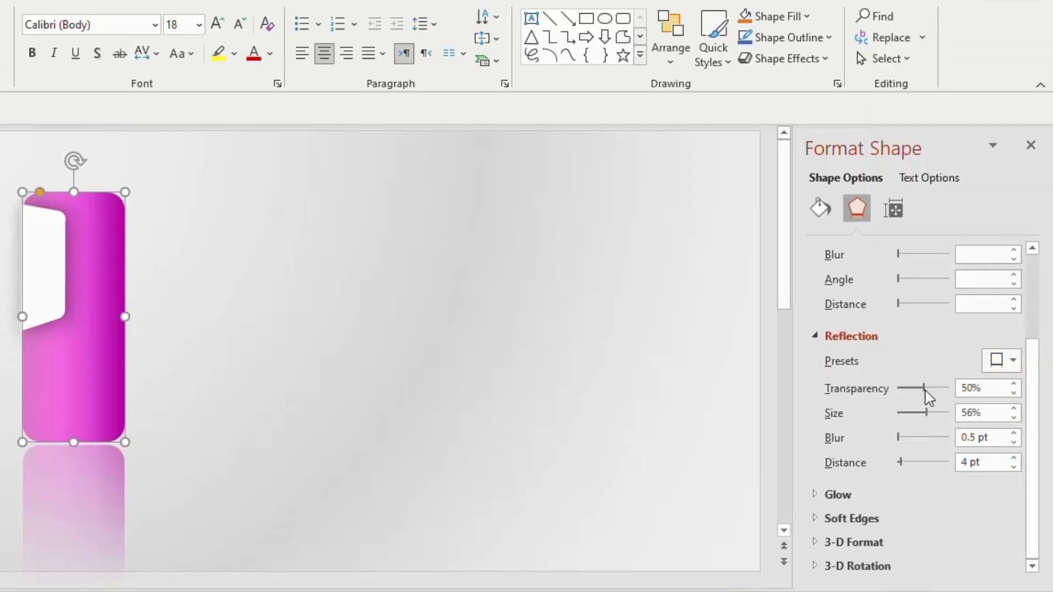
pyautogui.moveTo(926, 389); pyautogui.dragTo(938, 390)
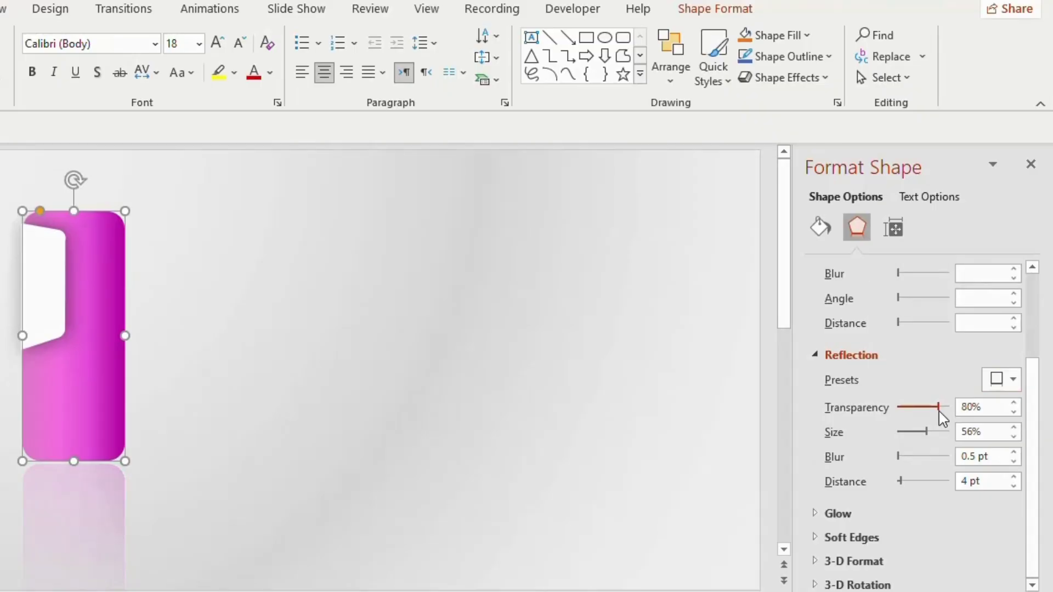
# Place a thin flat oval about 1.16" wide and 0.05" high along the card's bottom edge and remove its outline.
pyautogui.moveTo(148, 445)
pyautogui.mouseDown()
pyautogui.moveTo(217, 448)
pyautogui.moveTo(191, 445)
pyautogui.mouseUp()
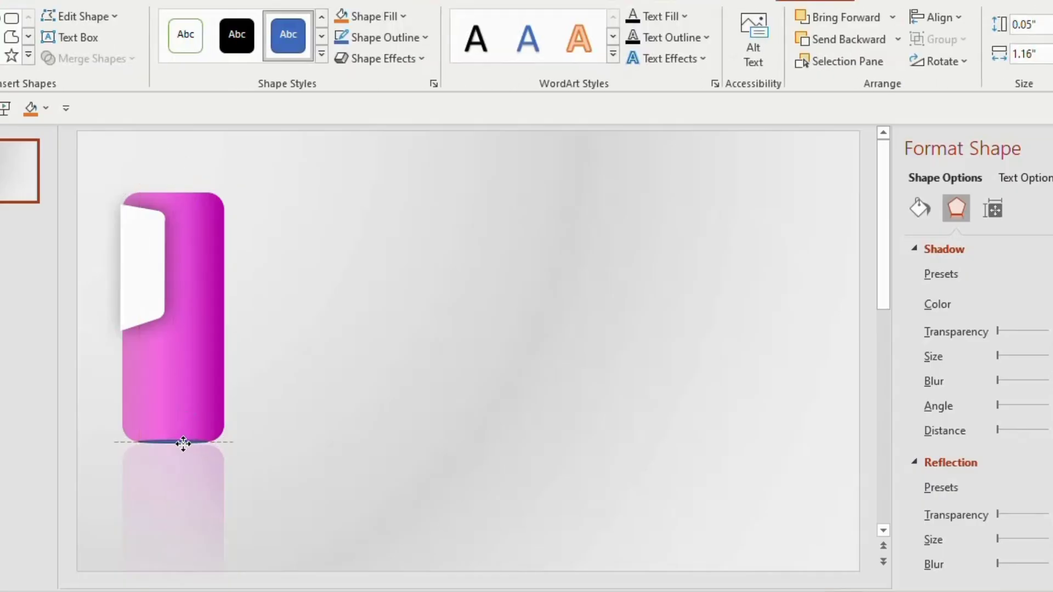
pyautogui.click(371, 39)
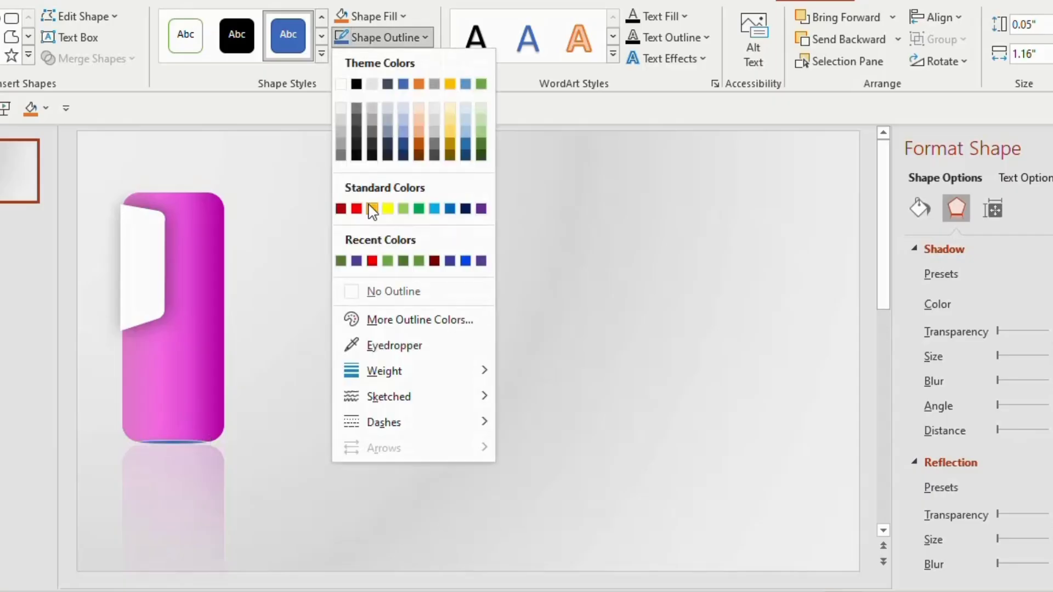
pyautogui.click(351, 294)
# Fill the thin oval with Light Gray, Background 2, Darker 50% at 30% transparency and send it to the back.
pyautogui.click(370, 16)
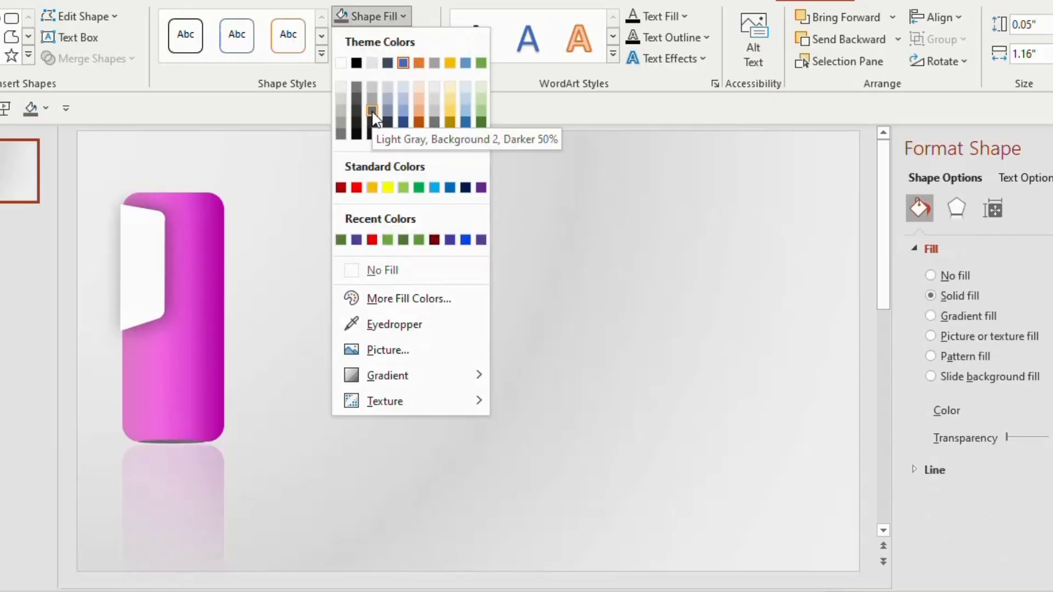
pyautogui.click(372, 117)
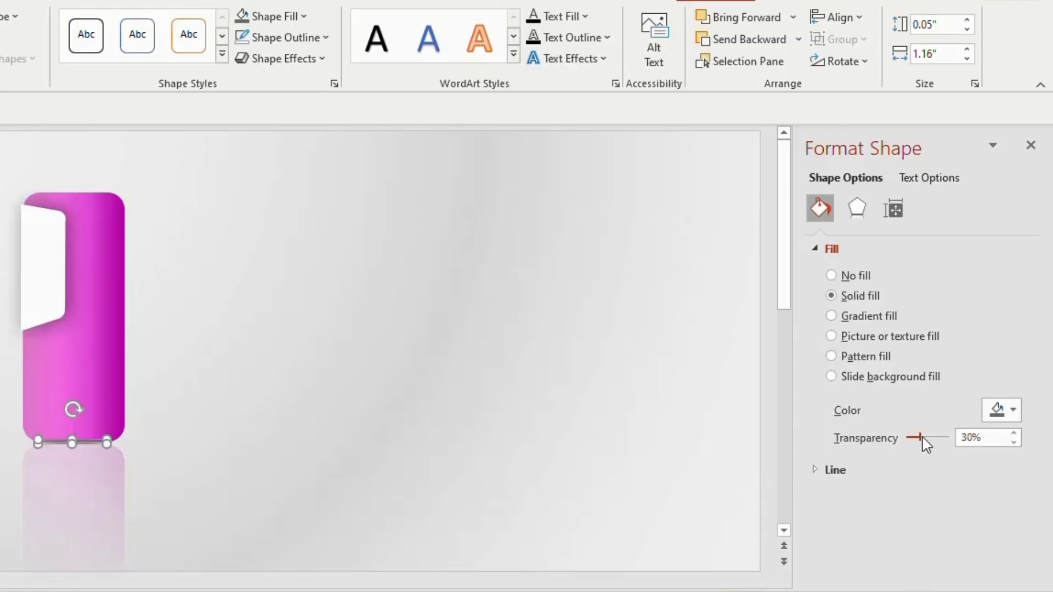
pyautogui.rightClick(88, 443)
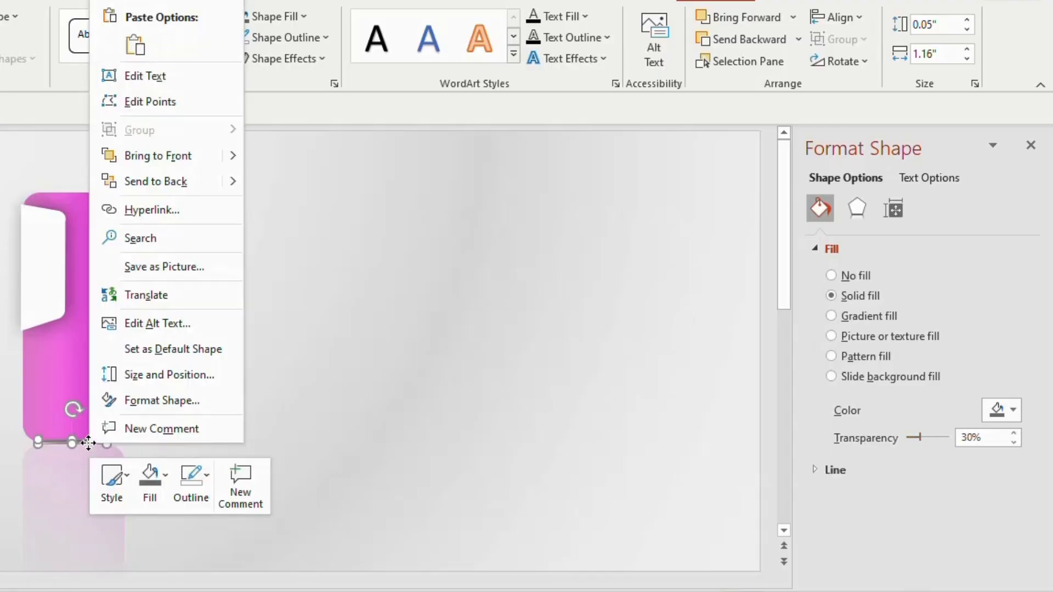
pyautogui.click(151, 184)
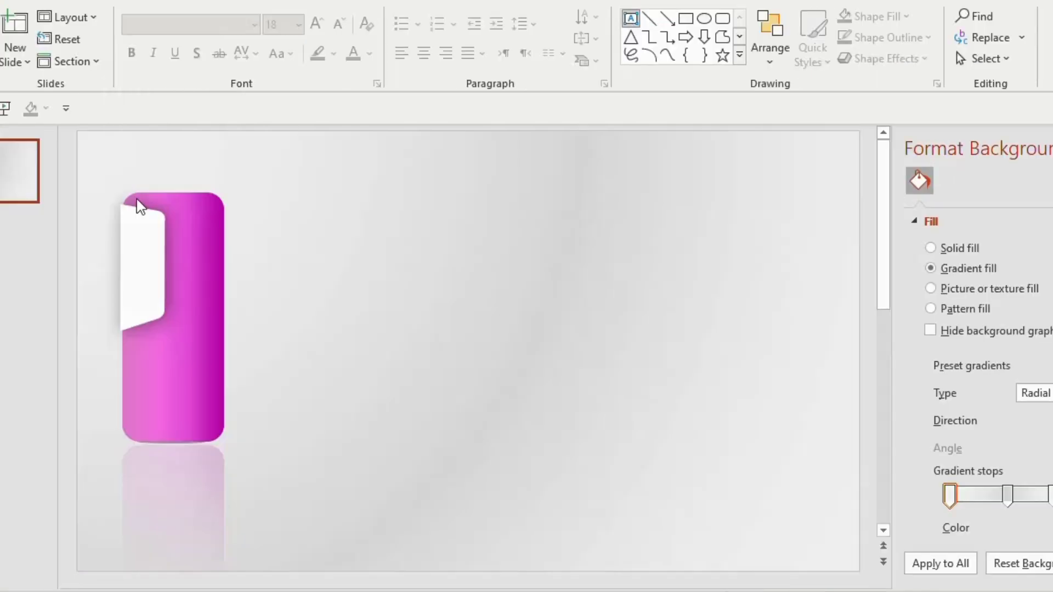
# Add the number 01 in the upper part of the white tab, in Agency FB at size 40.
pyautogui.moveTo(154, 254); pyautogui.dragTo(165, 252)
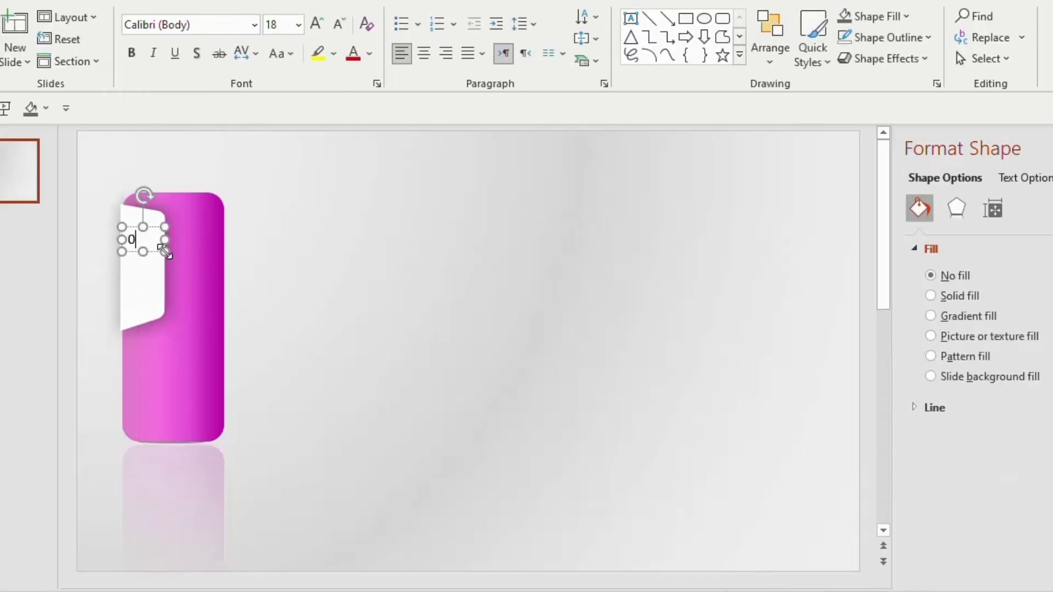
pyautogui.click(254, 25)
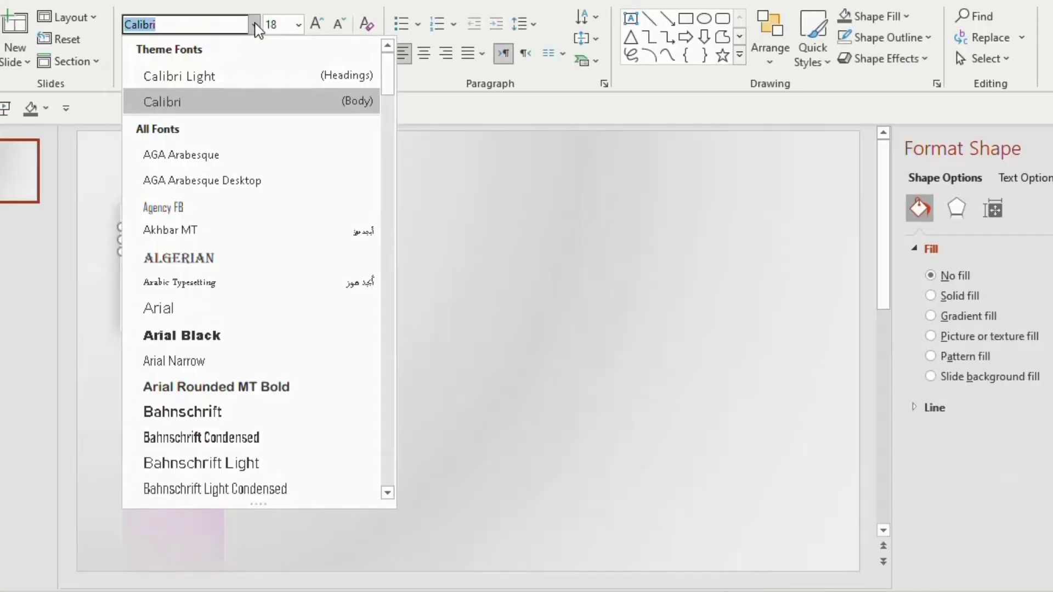
pyautogui.click(181, 206)
pyautogui.click(298, 24)
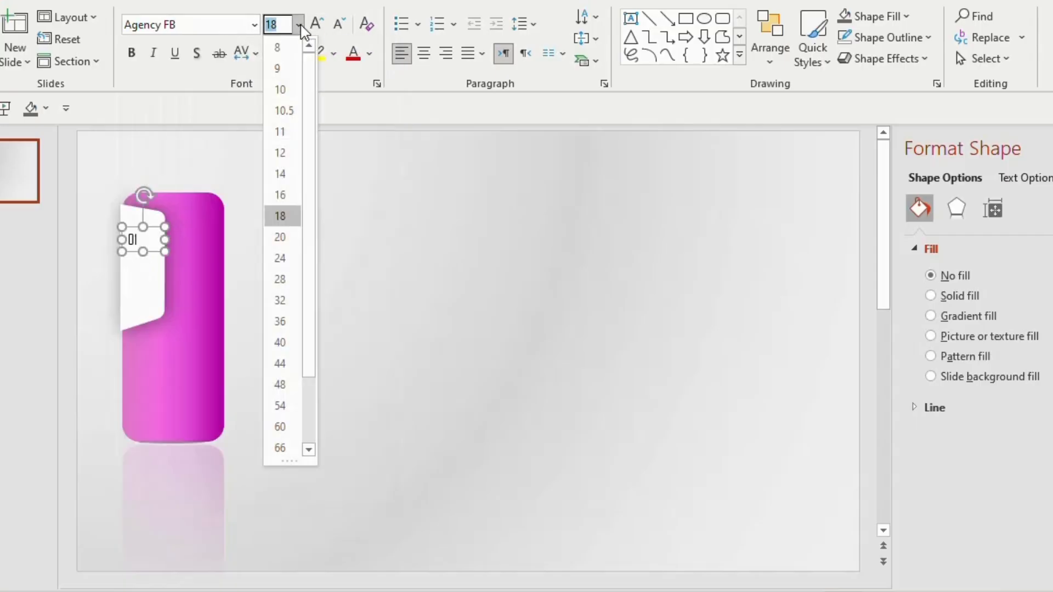
pyautogui.click(281, 343)
# Colour the number 01 with the dark purple sampled from the card's right edge.
pyautogui.click(369, 54)
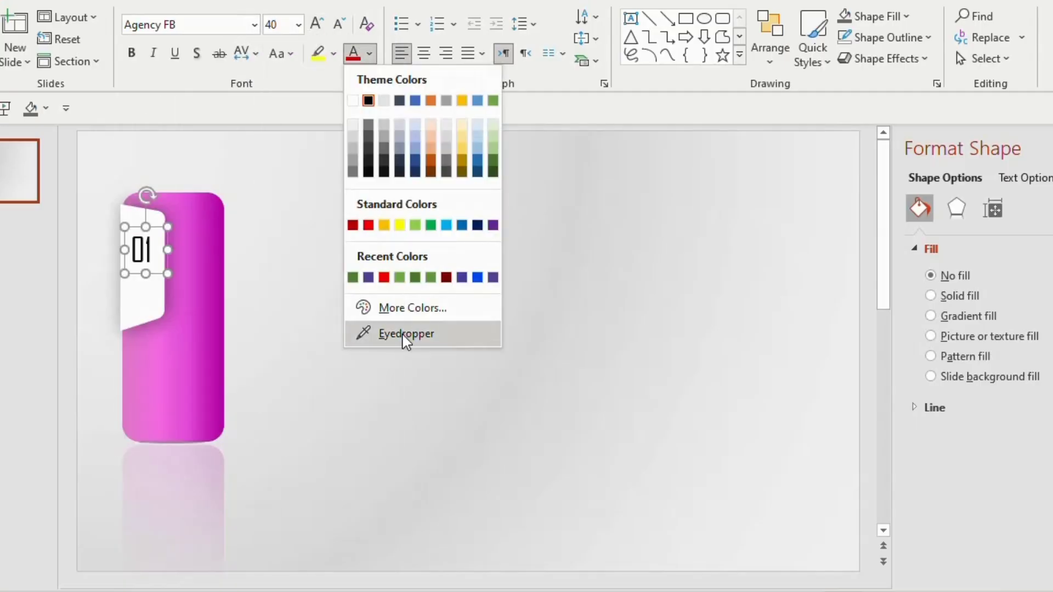
pyautogui.click(403, 335)
pyautogui.click(218, 230)
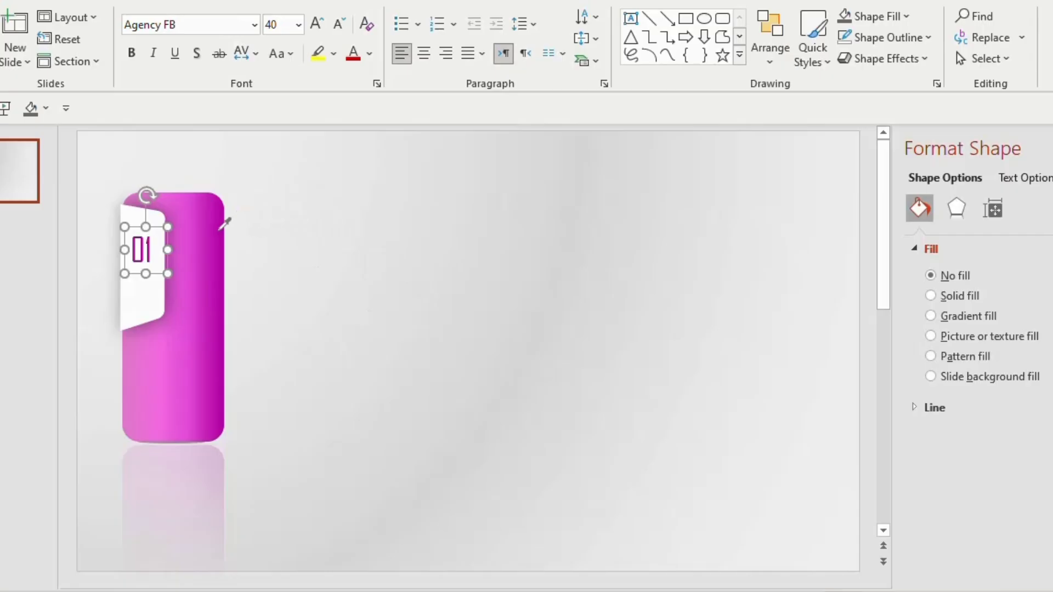
pyautogui.click(164, 156)
# Insert the columned bank building icon from the stock icons.
pyautogui.click(39, 3)
pyautogui.click(233, 51)
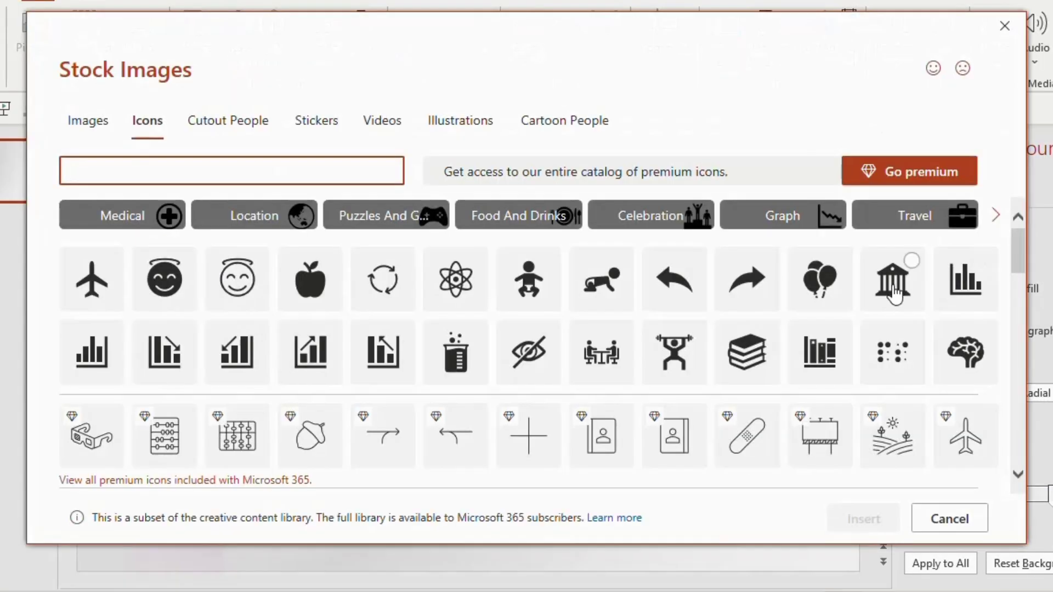
pyautogui.click(899, 297)
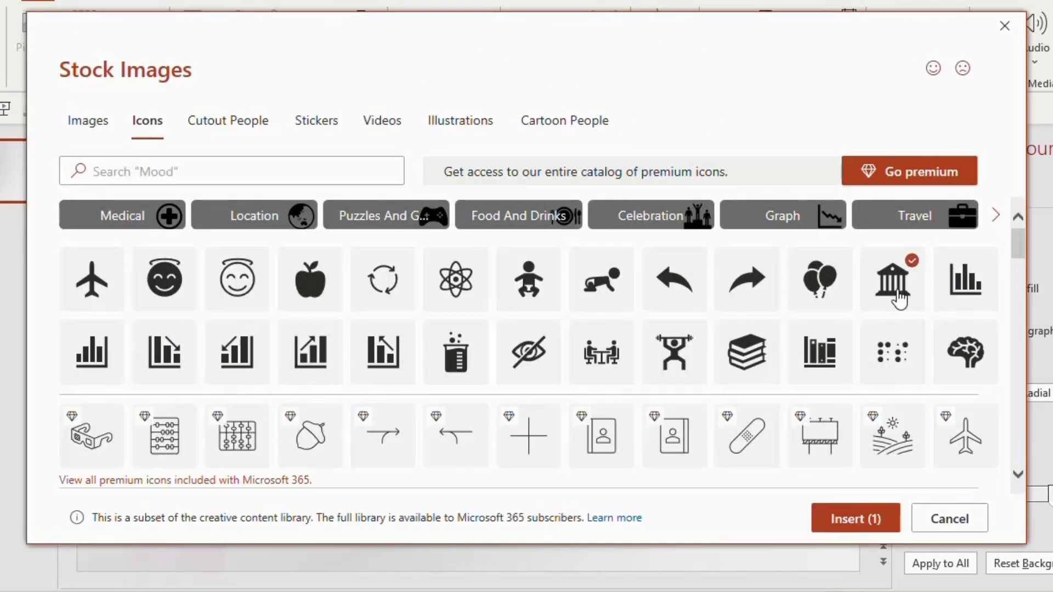
pyautogui.click(899, 525)
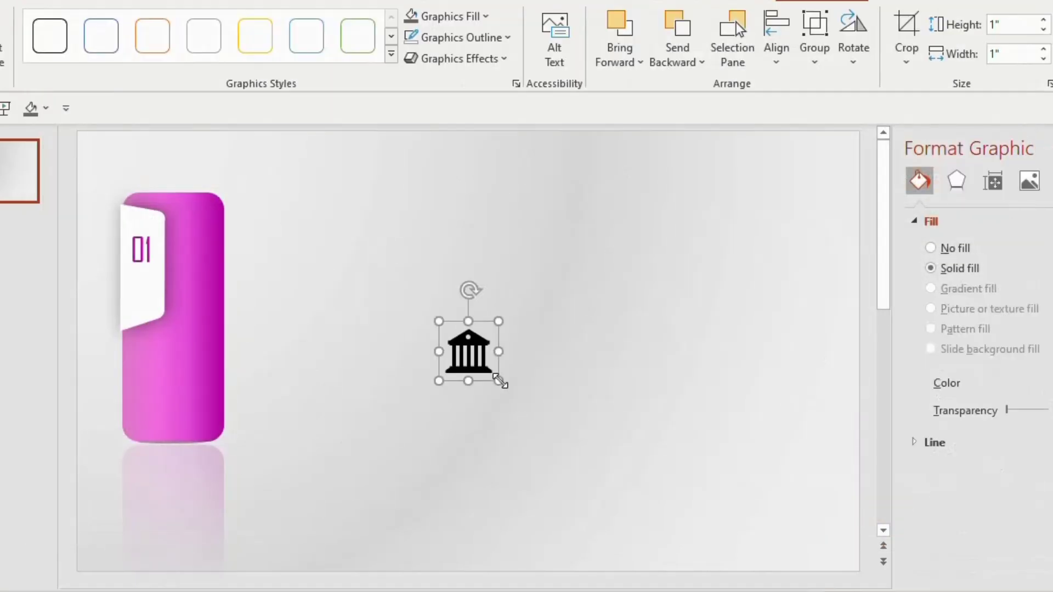
# Shrink the bank icon to about 0.61" square, place it below the number 01, and fill it with Black, Text 1, Lighter 50%.
pyautogui.moveTo(498, 381); pyautogui.dragTo(142, 299)
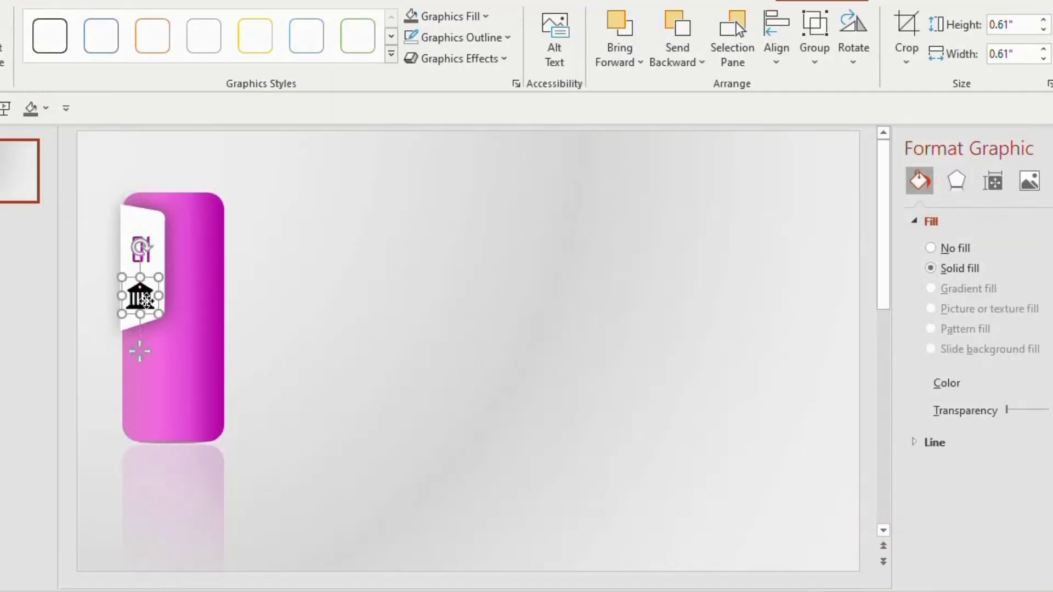
pyautogui.click(464, 23)
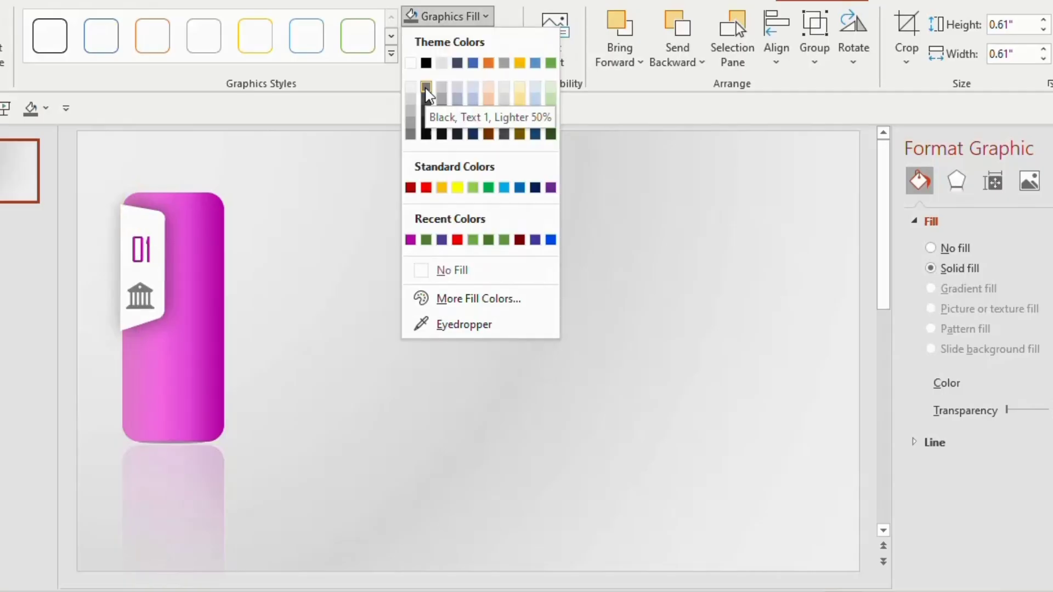
pyautogui.click(427, 89)
# Add the text HEADING on the card below the white tab, widened to one line, in Agency FB at size 28.
pyautogui.moveTo(137, 353)
pyautogui.mouseDown()
pyautogui.moveTo(212, 384)
pyautogui.moveTo(175, 355)
pyautogui.mouseUp()
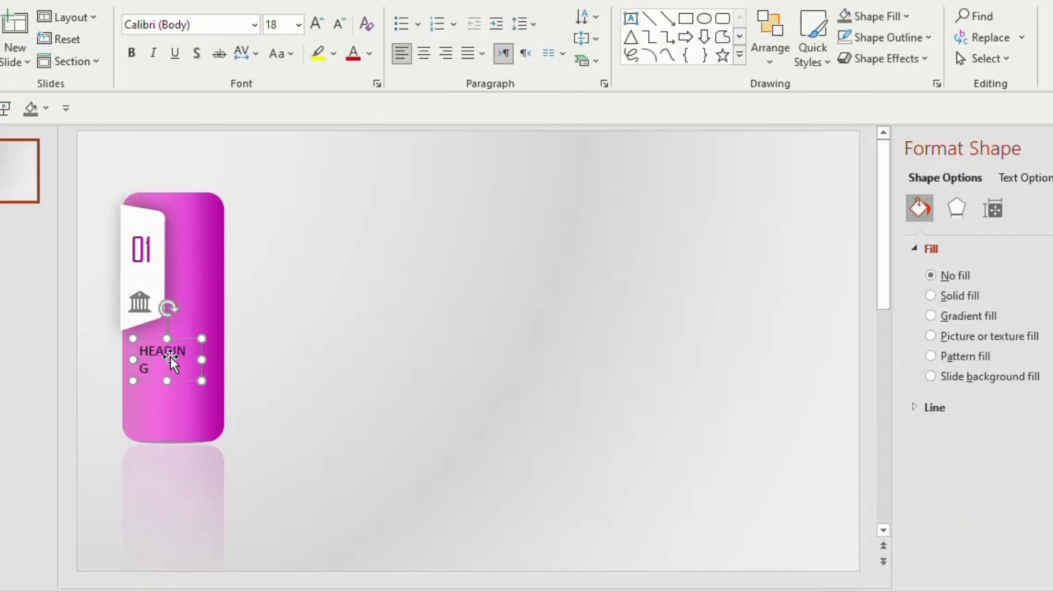
pyautogui.moveTo(202, 360); pyautogui.dragTo(225, 361)
pyautogui.click(254, 25)
pyautogui.click(191, 160)
pyautogui.click(298, 26)
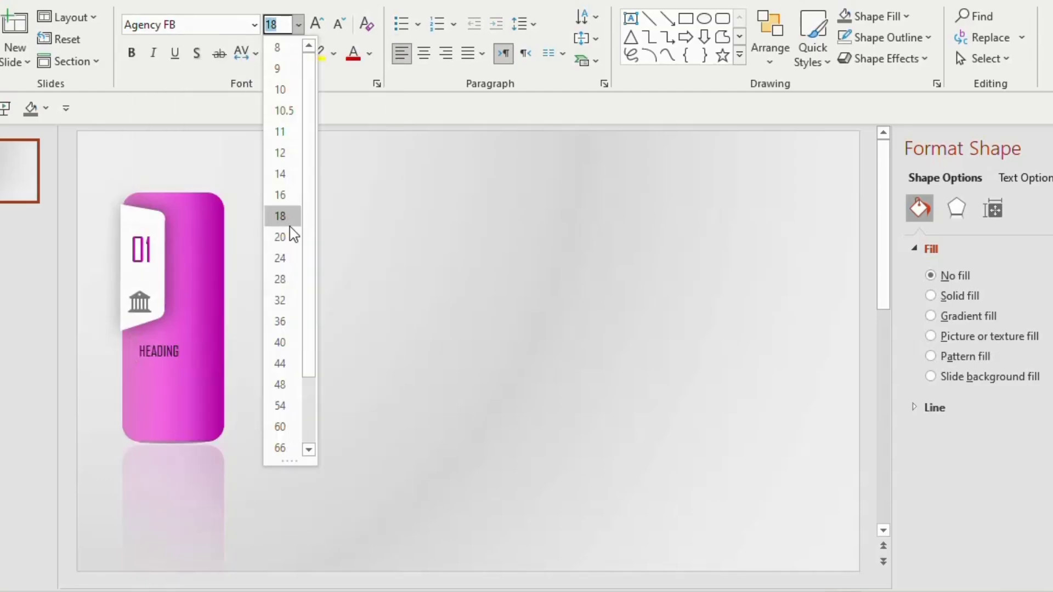
pyautogui.click(281, 282)
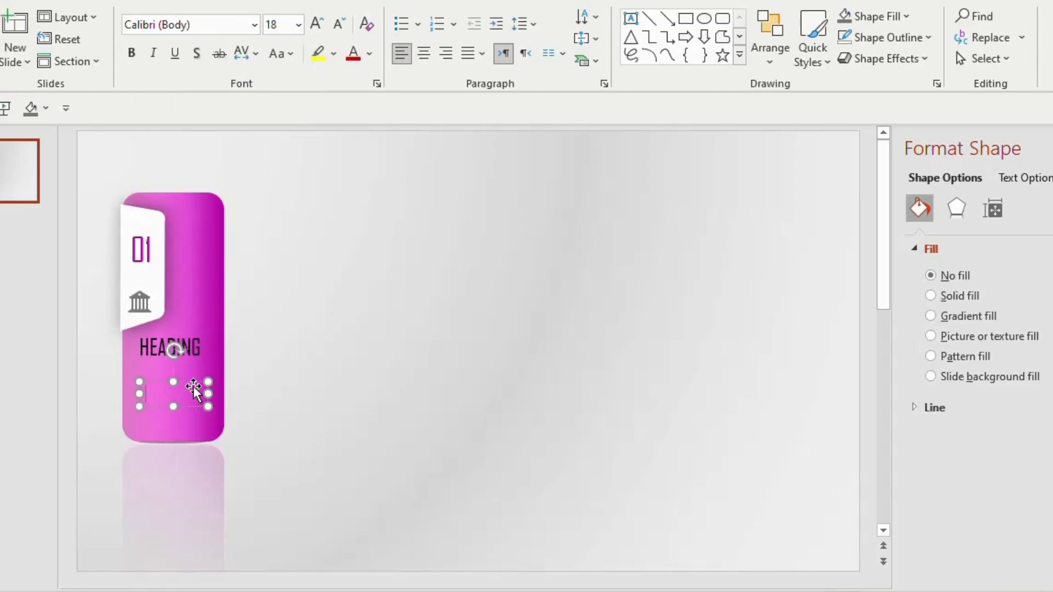
# Add a text box under the heading reading "Write the content here", widen it, and move it closer to the heading.
pyautogui.moveTo(195, 389); pyautogui.dragTo(182, 367)
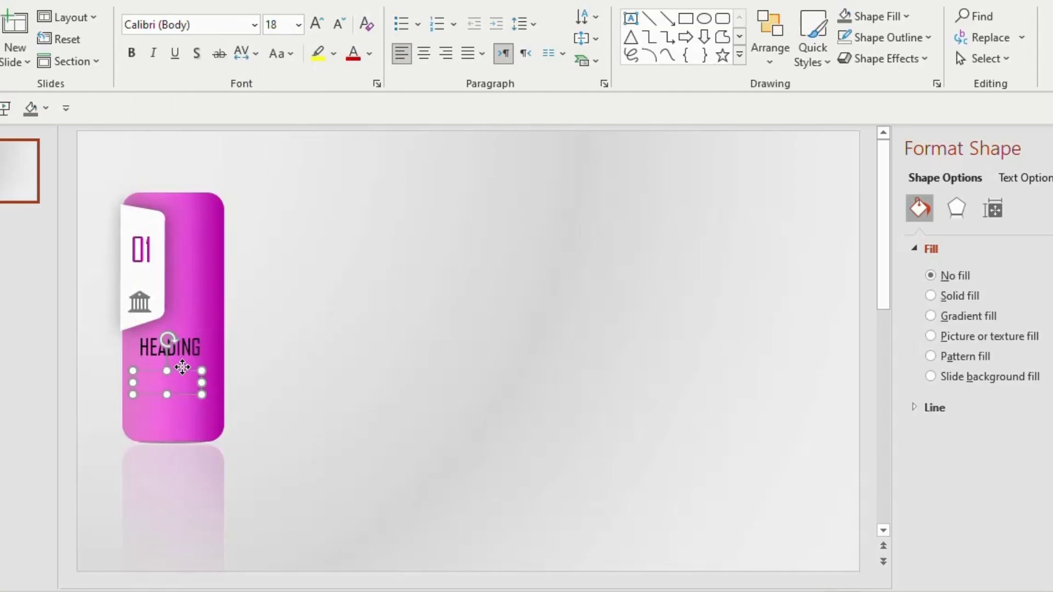
pyautogui.write('Write the cont')
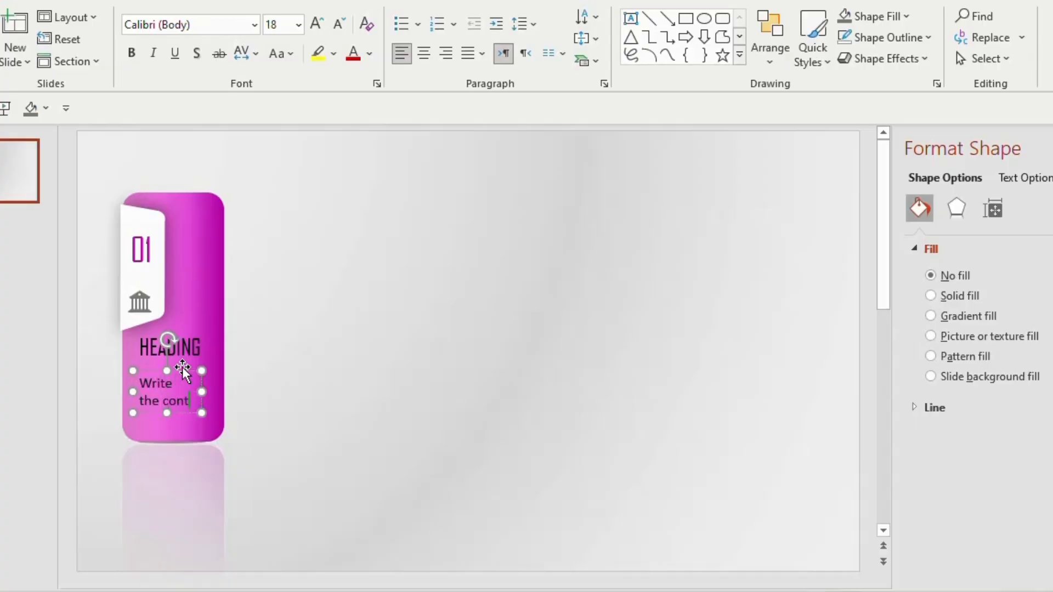
pyautogui.write('ent here')
pyautogui.moveTo(202, 408); pyautogui.dragTo(228, 409)
pyautogui.moveTo(200, 369); pyautogui.dragTo(199, 357)
# Set the content text's font to Bahnschrift Light Condensed.
pyautogui.click(255, 25)
pyautogui.scroll(-4, 252, 126)
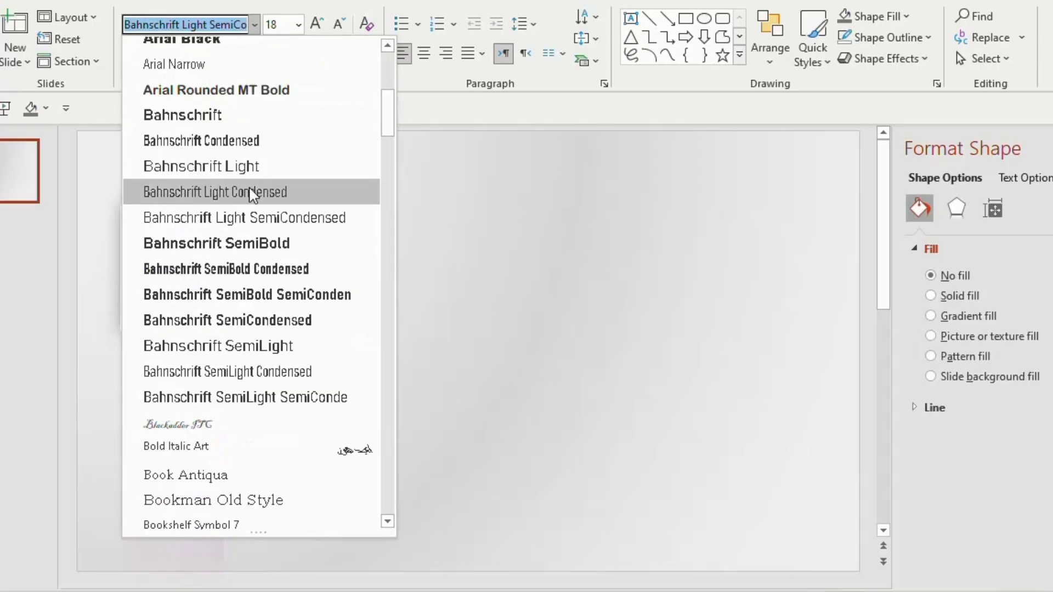
pyautogui.click(269, 192)
pyautogui.click(85, 165)
# Group all parts of the card and duplicate the group into a row of five evenly spaced cards.
pyautogui.moveTo(79, 156); pyautogui.dragTo(383, 434)
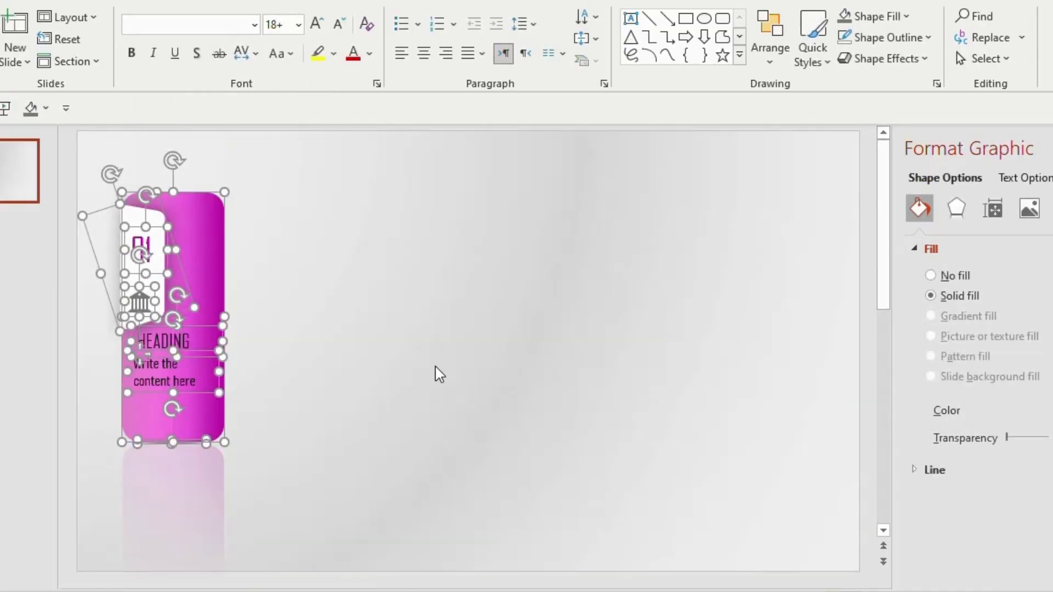
pyautogui.hotkey('ctrl', 'g')
pyautogui.hotkey('ctrl', 'd')
pyautogui.moveTo(199, 247); pyautogui.dragTo(314, 235)
pyautogui.moveTo(309, 213); pyautogui.dragTo(435, 200)
pyautogui.hotkey('ctrl', 'd')
pyautogui.hotkey('ctrl', 'd')
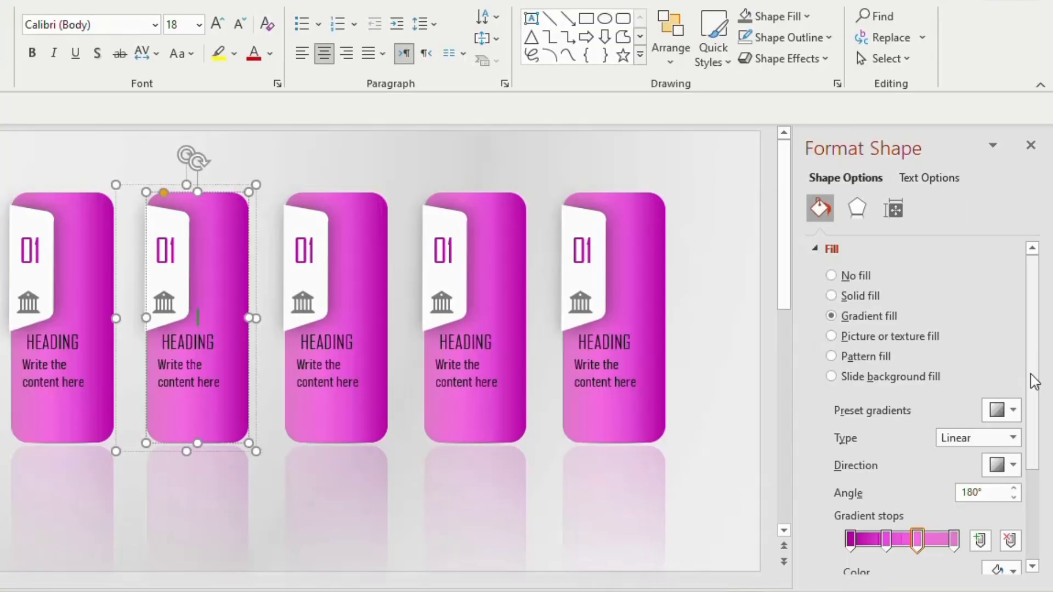
# Recolour the second card's gradient stops in golden yellow shades, replacing the magenta gradient.
pyautogui.scroll(-3, 933, 406)
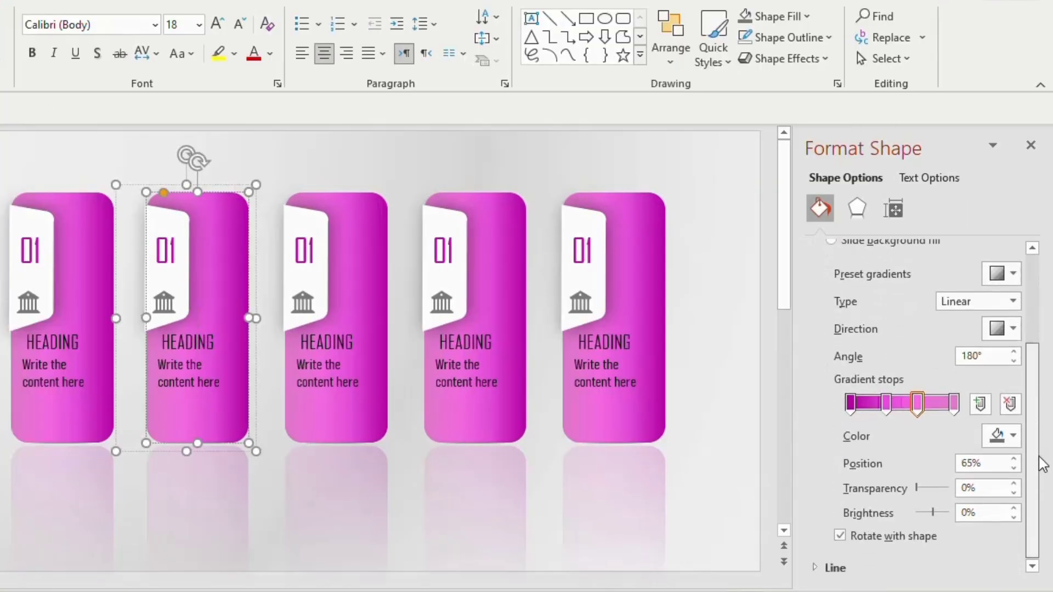
pyautogui.click(850, 404)
pyautogui.click(1013, 436)
pyautogui.click(932, 313)
pyautogui.click(887, 406)
pyautogui.click(1013, 436)
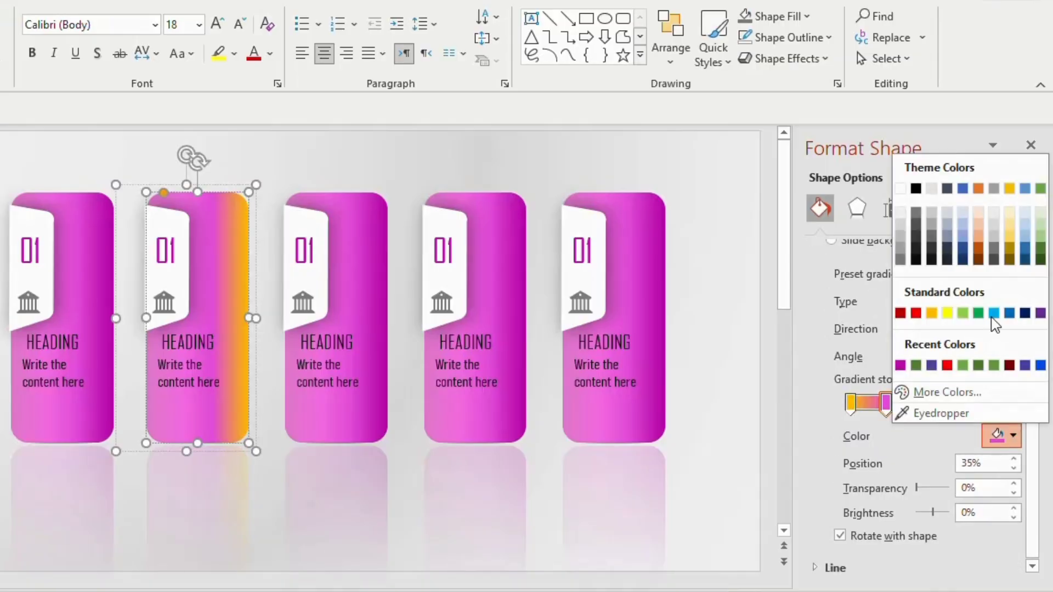
pyautogui.click(1008, 238)
pyautogui.click(918, 404)
pyautogui.click(1015, 438)
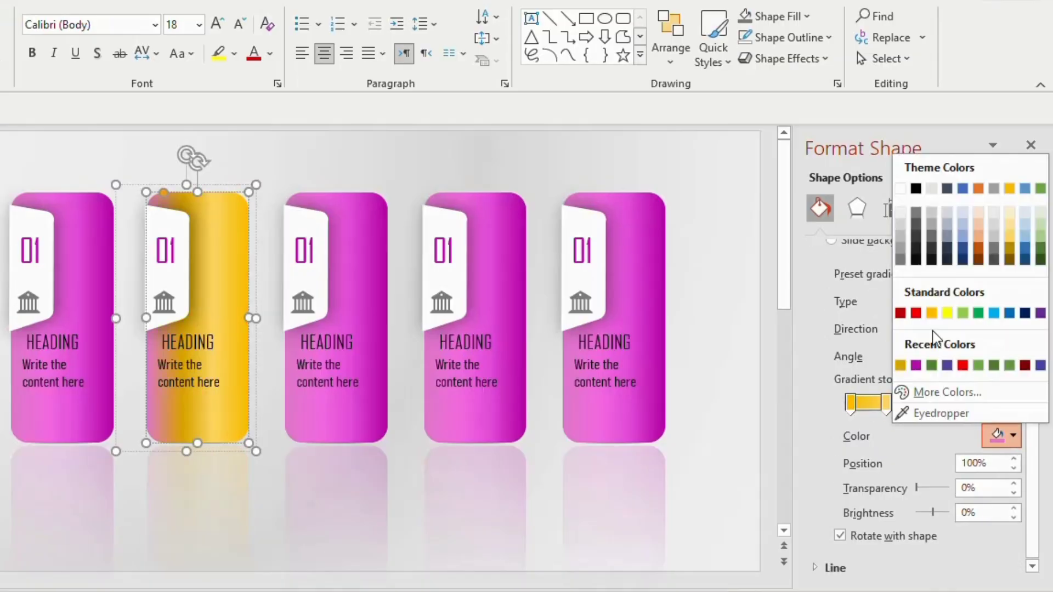
pyautogui.click(932, 314)
# Recolour the number 05 by sampling the green of the fifth card.
pyautogui.click(173, 251)
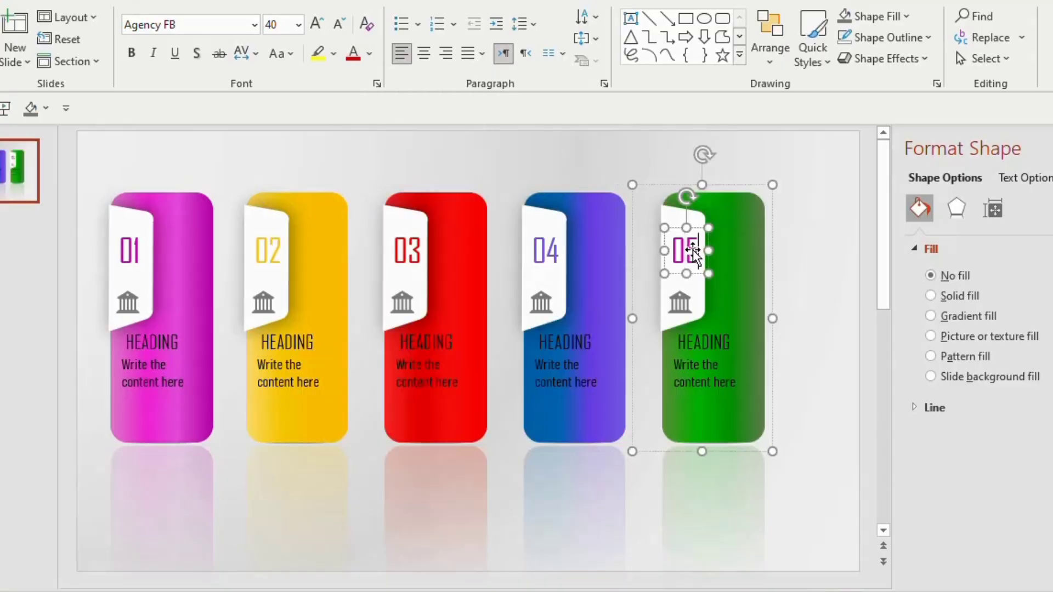
pyautogui.click(369, 53)
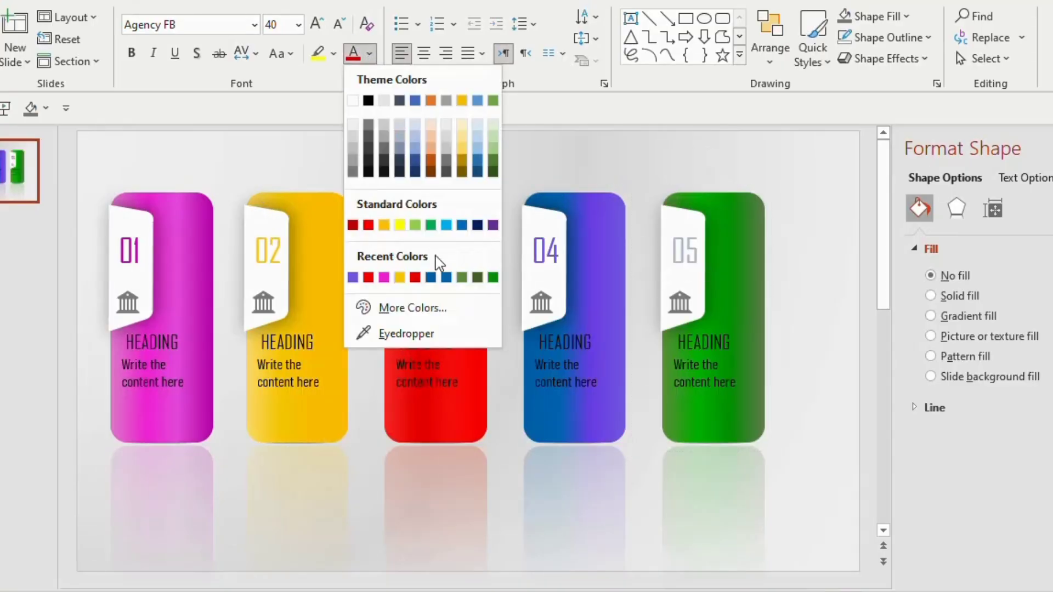
pyautogui.click(421, 332)
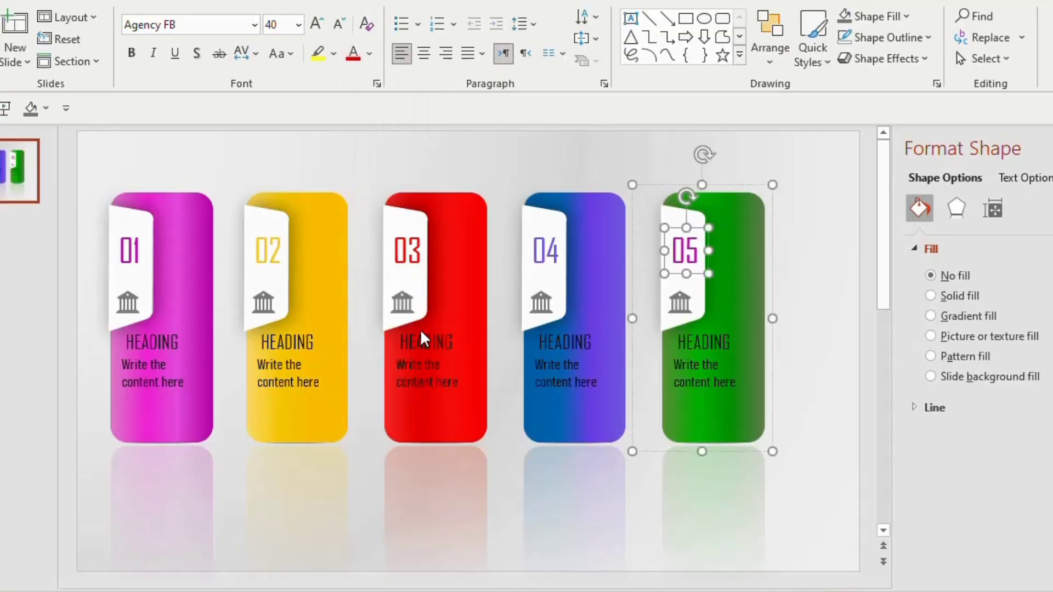
pyautogui.click(825, 297)
# Replace the building icon on the yellow card 02 with the beaker icon from the stock icons.
pyautogui.click(265, 306)
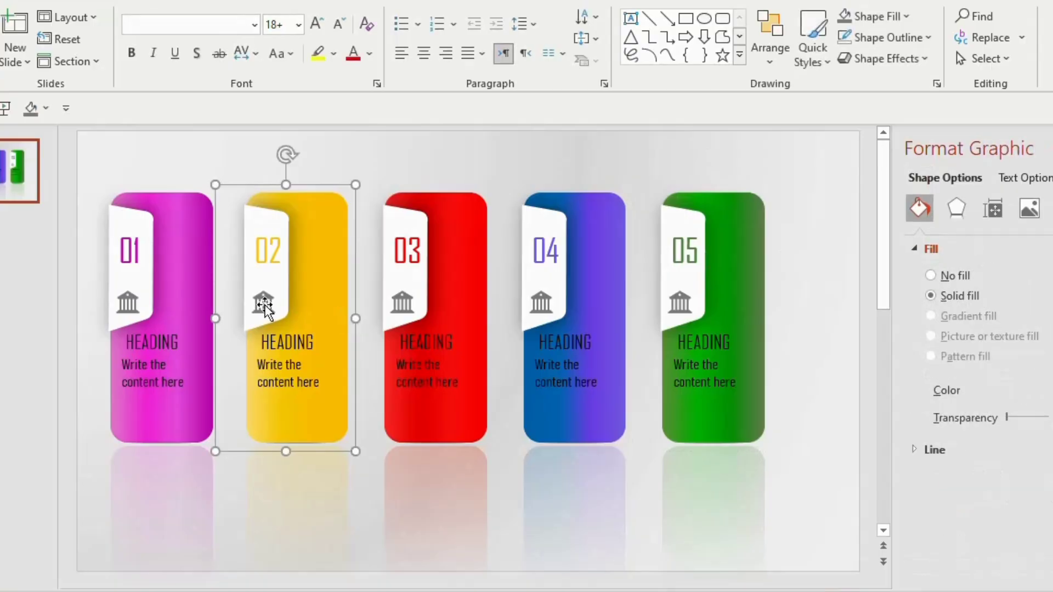
pyautogui.rightClick(265, 307)
pyautogui.moveTo(379, 348)
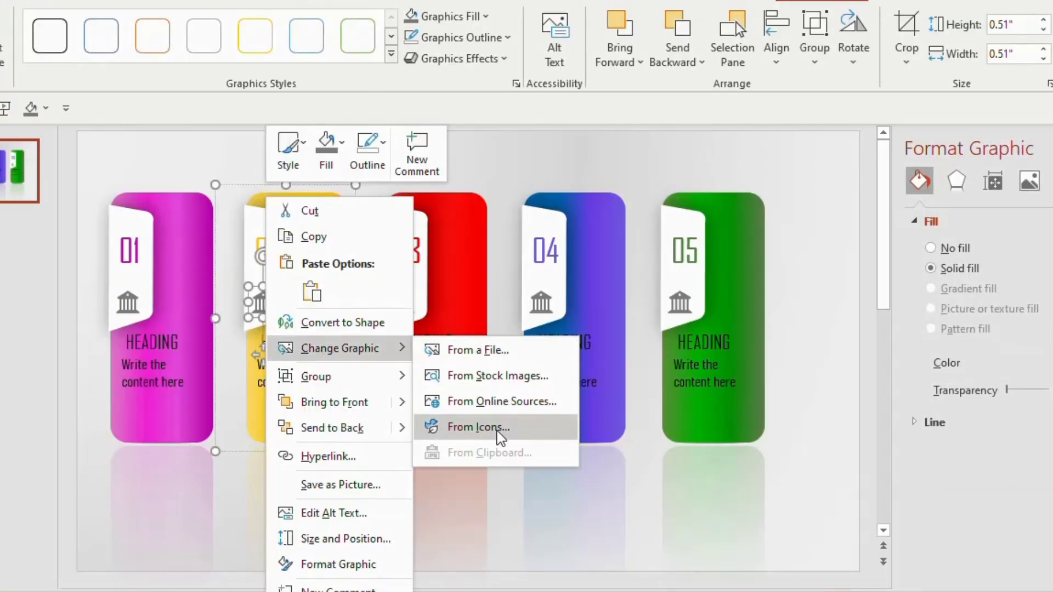
pyautogui.click(478, 428)
pyautogui.click(456, 362)
pyautogui.click(864, 519)
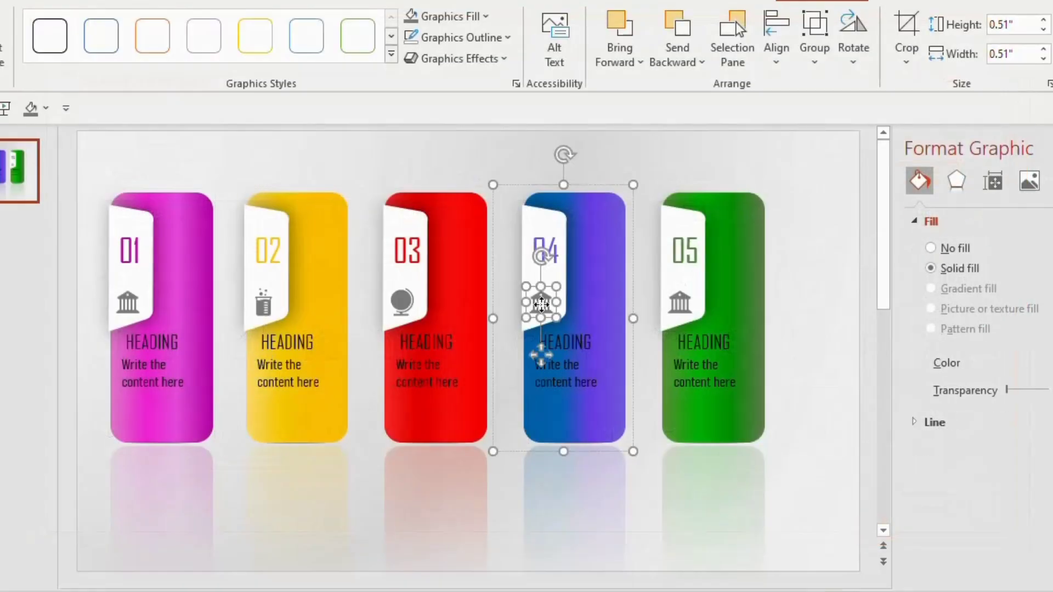
# Replace the building icon on the blue-purple card 04 with the stock atom icon.
pyautogui.rightClick(542, 348)
pyautogui.moveTo(656, 351)
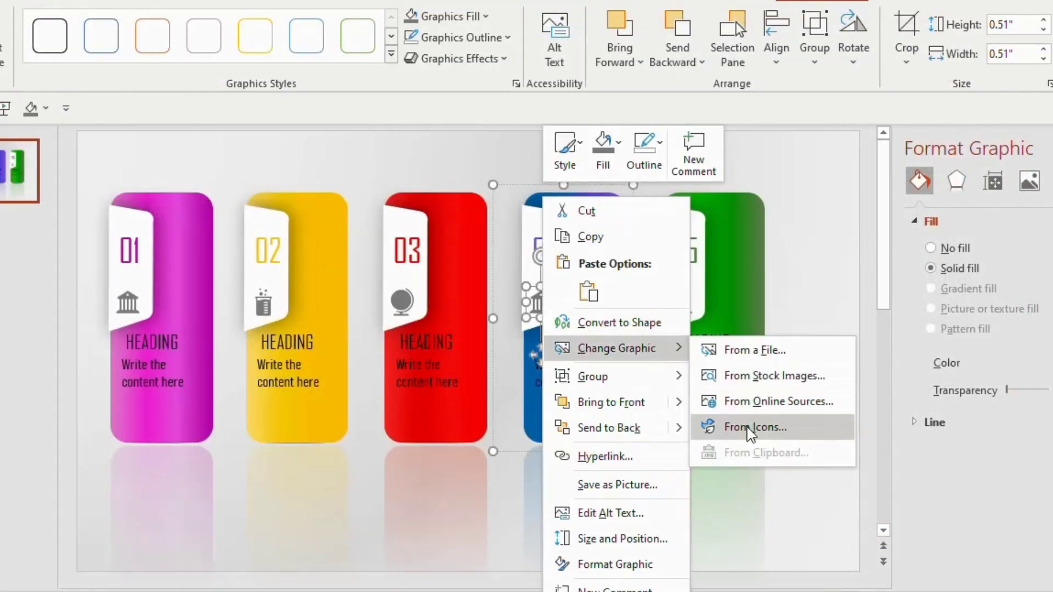
pyautogui.click(752, 427)
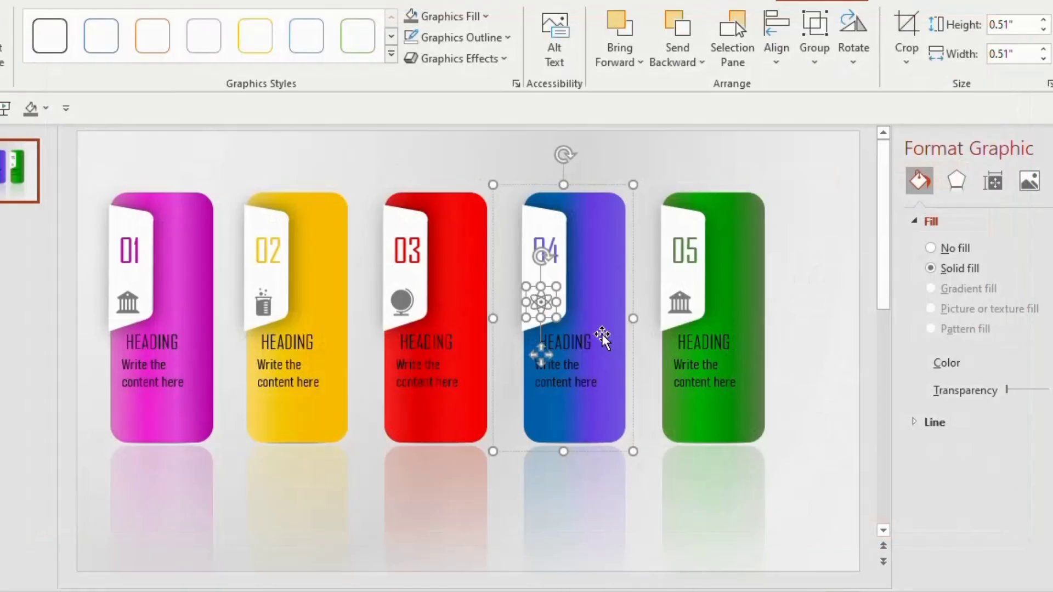
# Replace the building icon on the green card 05 with the stock balloons icon.
pyautogui.click(681, 348)
pyautogui.click(681, 349)
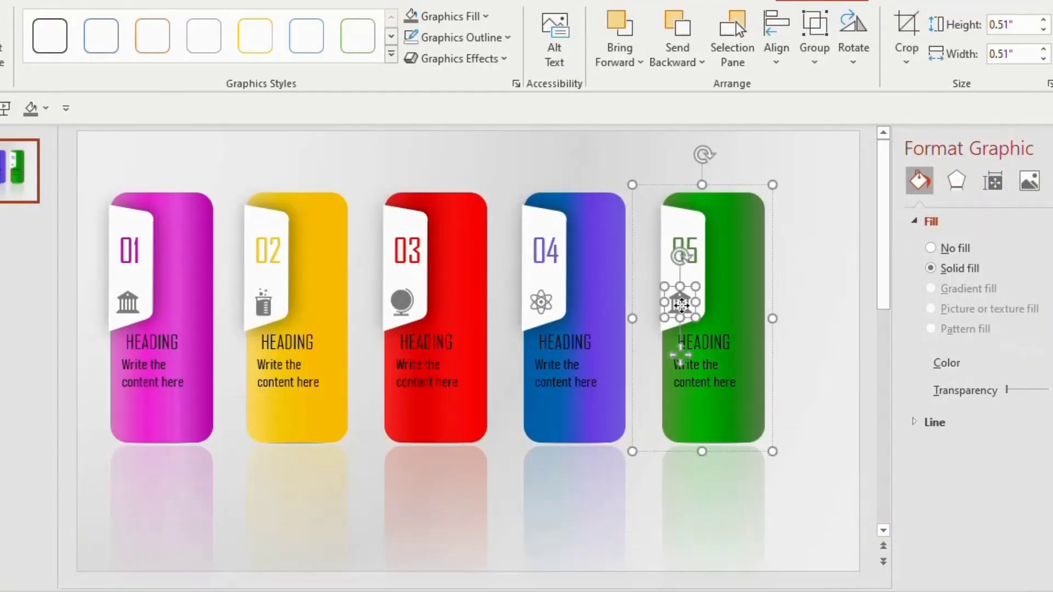
pyautogui.rightClick(680, 348)
pyautogui.moveTo(731, 356)
pyautogui.click(880, 430)
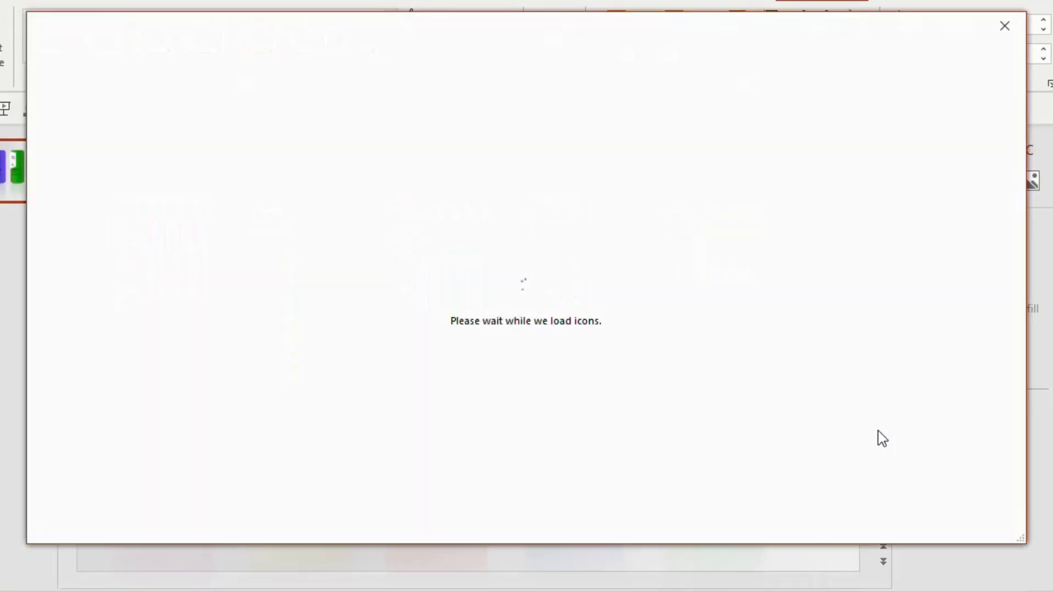
pyautogui.click(821, 299)
pyautogui.click(864, 519)
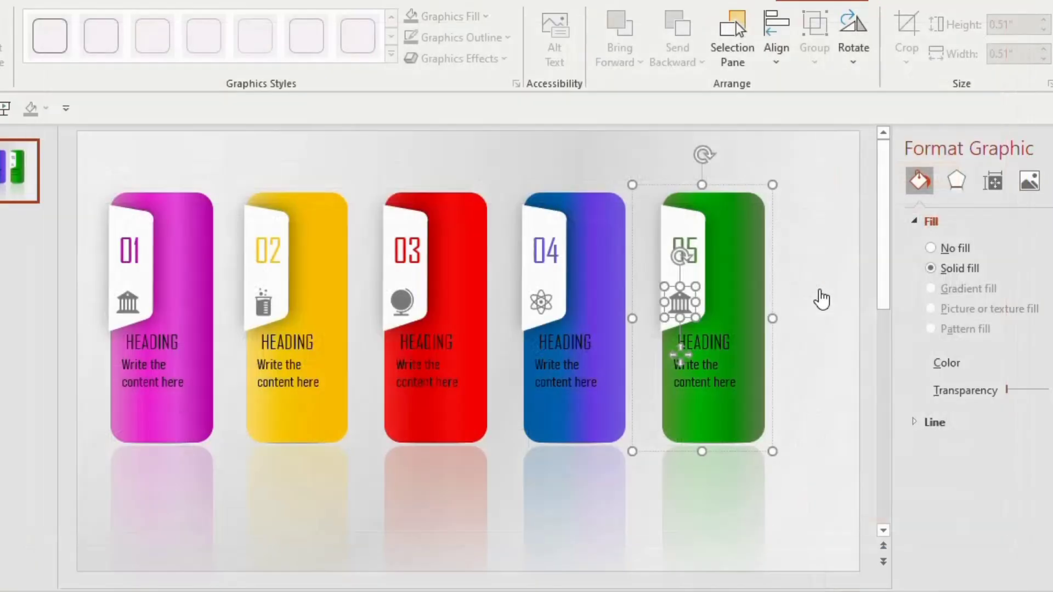
pyautogui.click(818, 299)
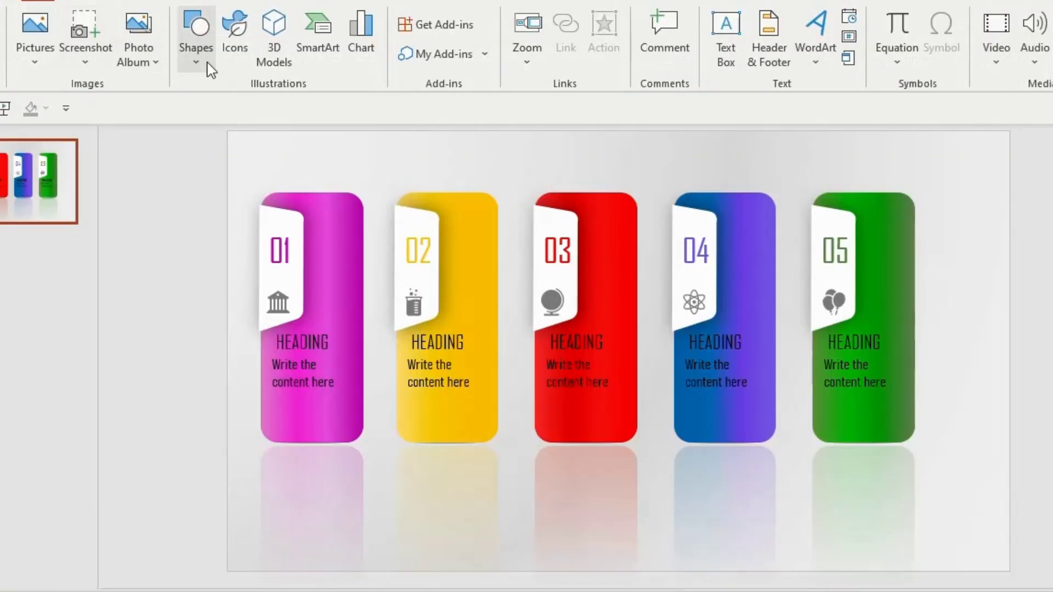
# Insert the chat bubbles, e-mail envelope, phone receiver, smartphone and captioned speech bubble icons from the Communication category.
pyautogui.click(243, 59)
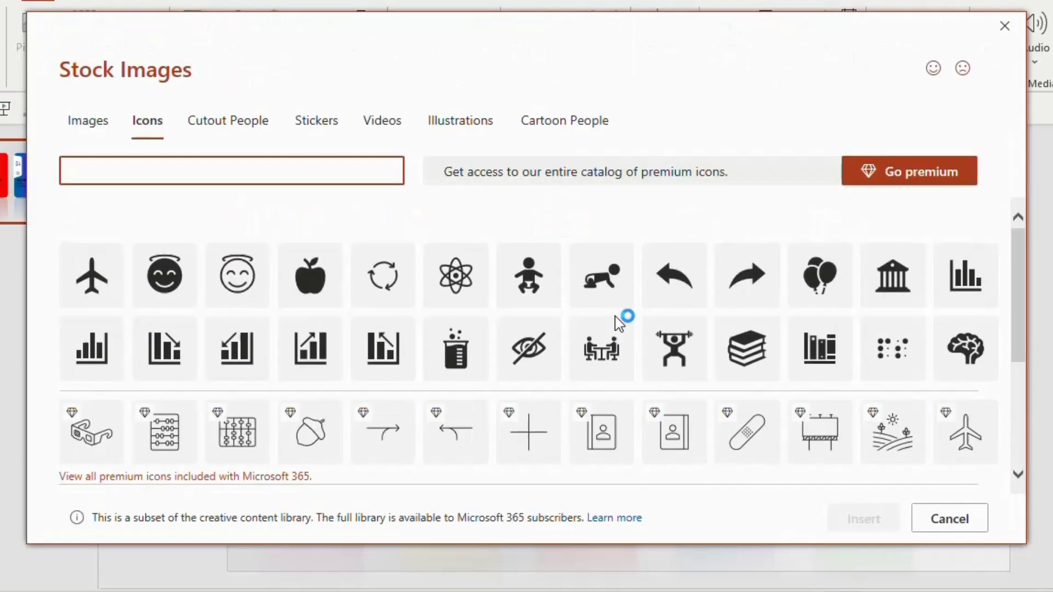
pyautogui.click(995, 217)
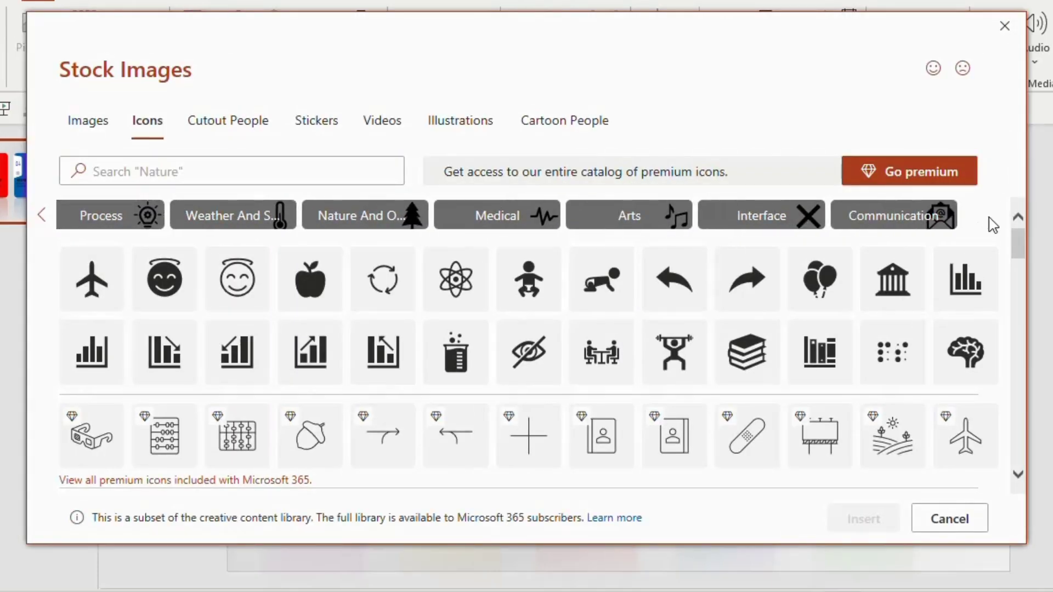
pyautogui.click(893, 216)
pyautogui.click(164, 280)
pyautogui.click(237, 280)
pyautogui.click(601, 280)
pyautogui.click(820, 279)
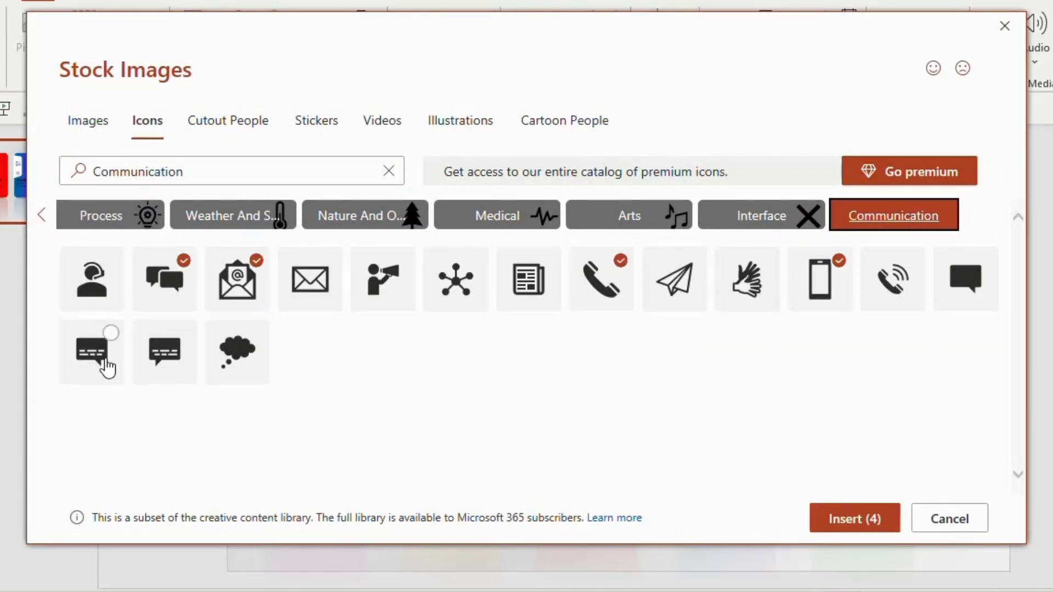
pyautogui.click(863, 519)
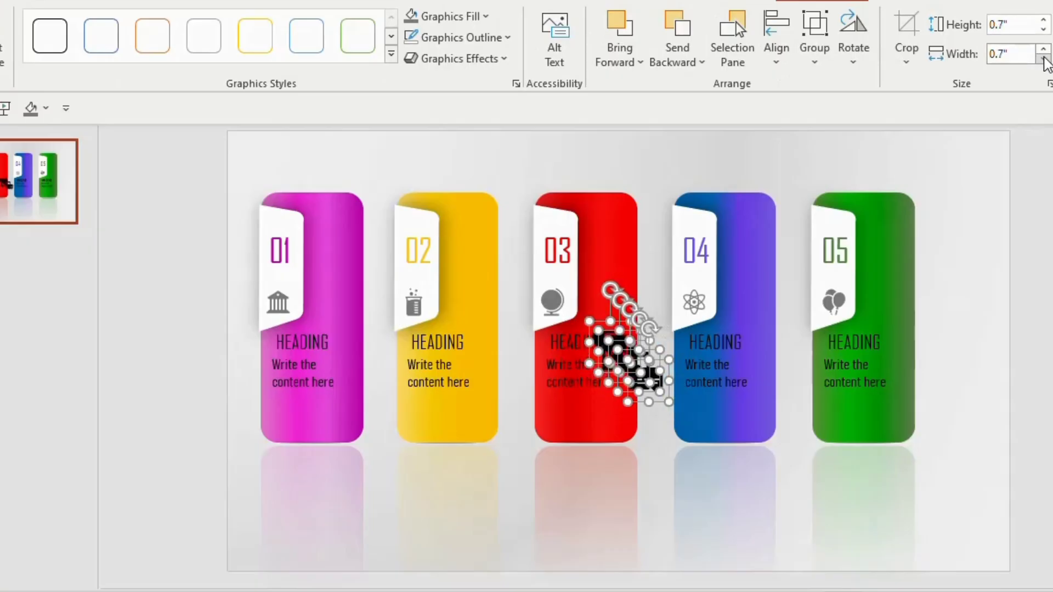
# Size the inserted icons at 0.7" and place one below the content text of each card.
pyautogui.click(1044, 50)
pyautogui.click(867, 168)
pyautogui.moveTo(649, 382); pyautogui.dragTo(302, 415)
pyautogui.moveTo(638, 373); pyautogui.dragTo(586, 414)
pyautogui.moveTo(631, 357); pyautogui.dragTo(735, 421)
pyautogui.moveTo(610, 342); pyautogui.dragTo(868, 416)
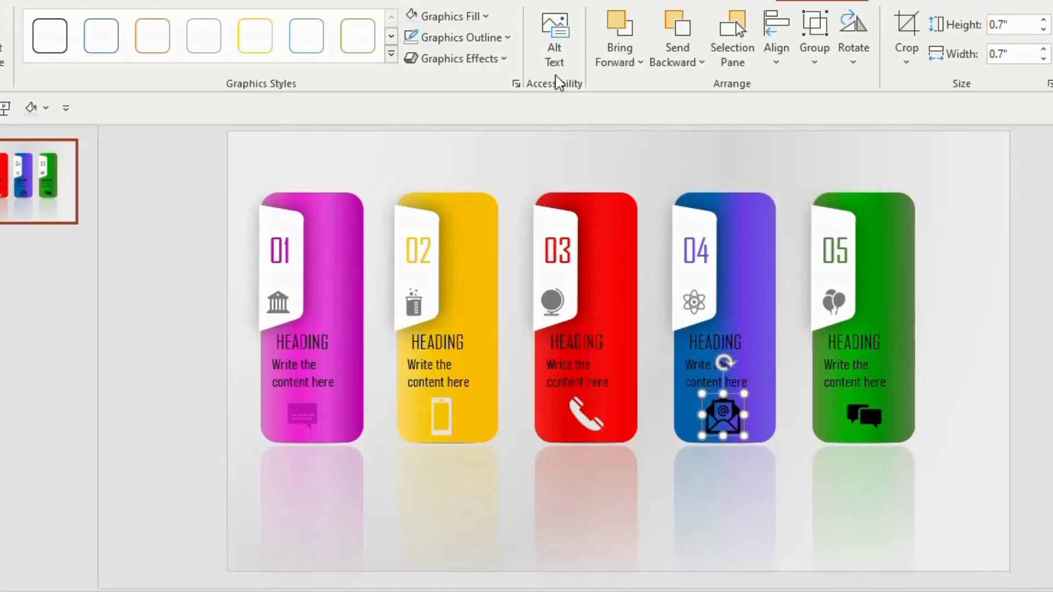
# Fill the envelope icon on card 04 and the chat bubbles icon on card 05 with white.
pyautogui.click(480, 15)
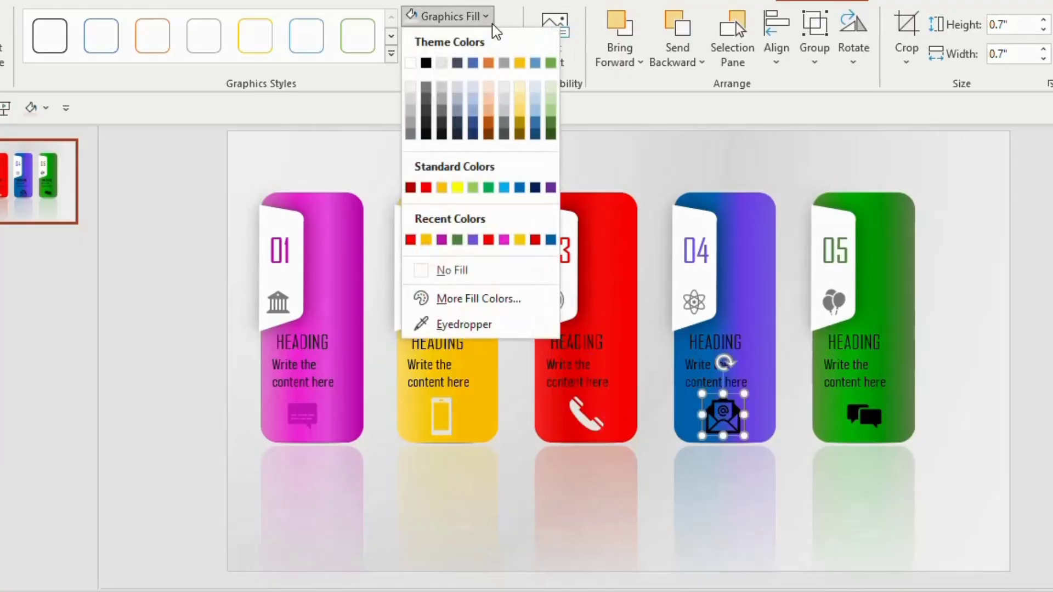
pyautogui.click(411, 64)
pyautogui.click(864, 415)
pyautogui.click(483, 16)
pyautogui.click(412, 64)
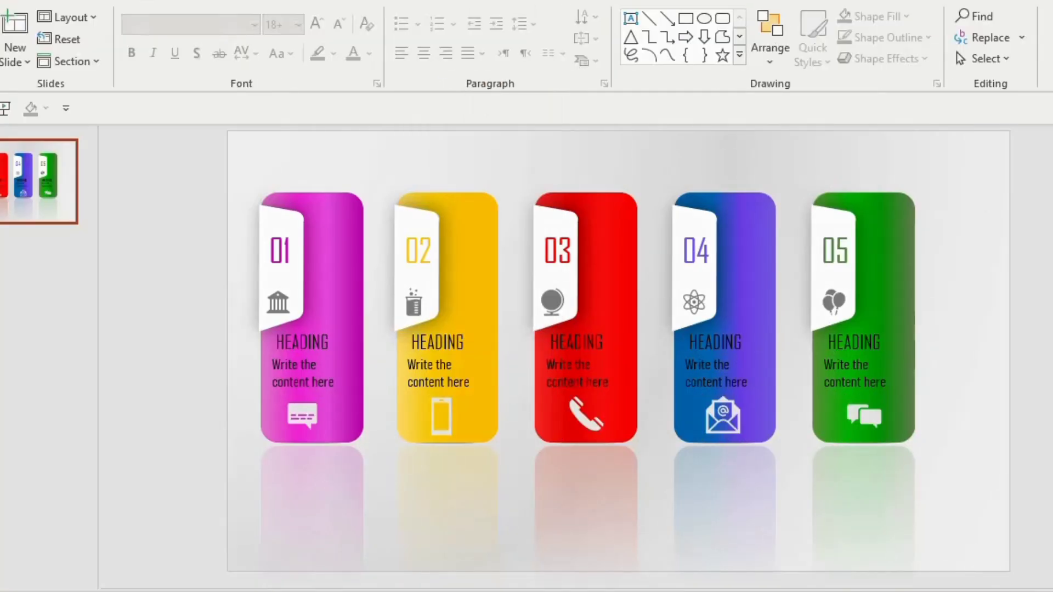
# Group each card with its new communication icon and shift all five cards down and slightly right.
pyautogui.moveTo(230, 150); pyautogui.dragTo(381, 498)
pyautogui.moveTo(360, 145); pyautogui.dragTo(512, 464)
pyautogui.hotkey('ctrl', 'g')
pyautogui.moveTo(503, 147); pyautogui.dragTo(670, 523)
pyautogui.hotkey('ctrl', 'g')
pyautogui.moveTo(639, 153); pyautogui.dragTo(810, 515)
pyautogui.moveTo(778, 146); pyautogui.dragTo(982, 554)
pyautogui.moveTo(233, 148); pyautogui.dragTo(982, 582)
pyautogui.moveTo(915, 447); pyautogui.dragTo(926, 469)
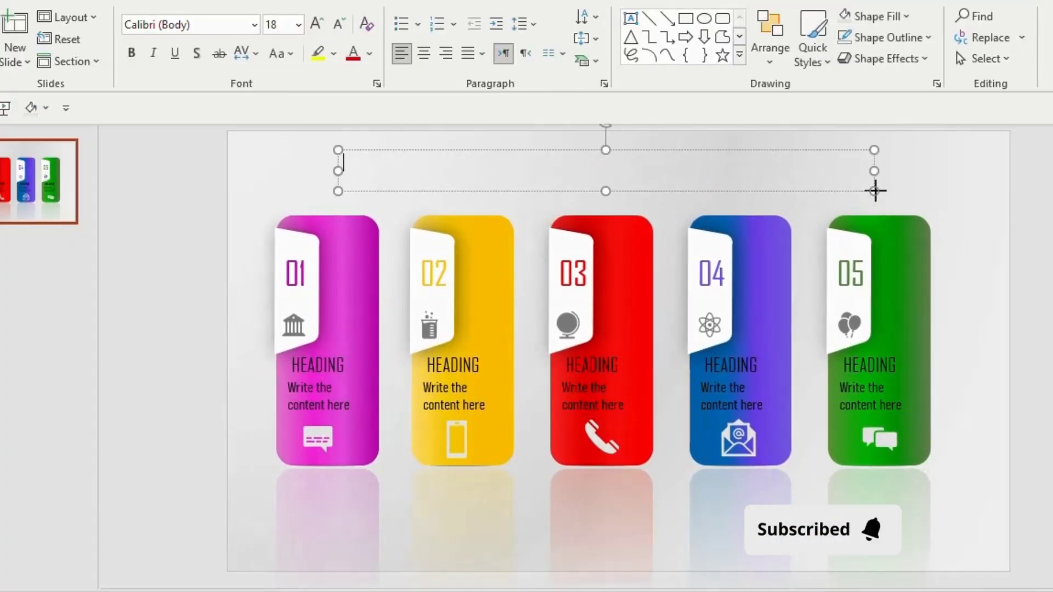
# Add the title "5- STEP INFOGRAPHIC TUTORIAL" above the cards in bold, centred Agency FB at size 36.
pyautogui.write('5- STEP INFOGRAPHIC TUTORIAL')
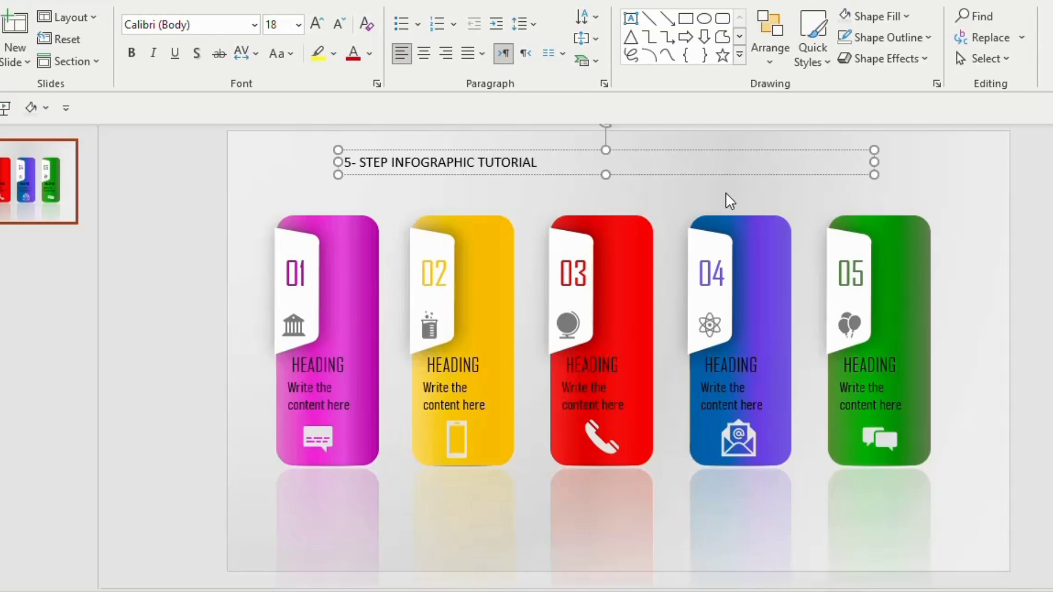
pyautogui.press('Escape')
pyautogui.click(255, 25)
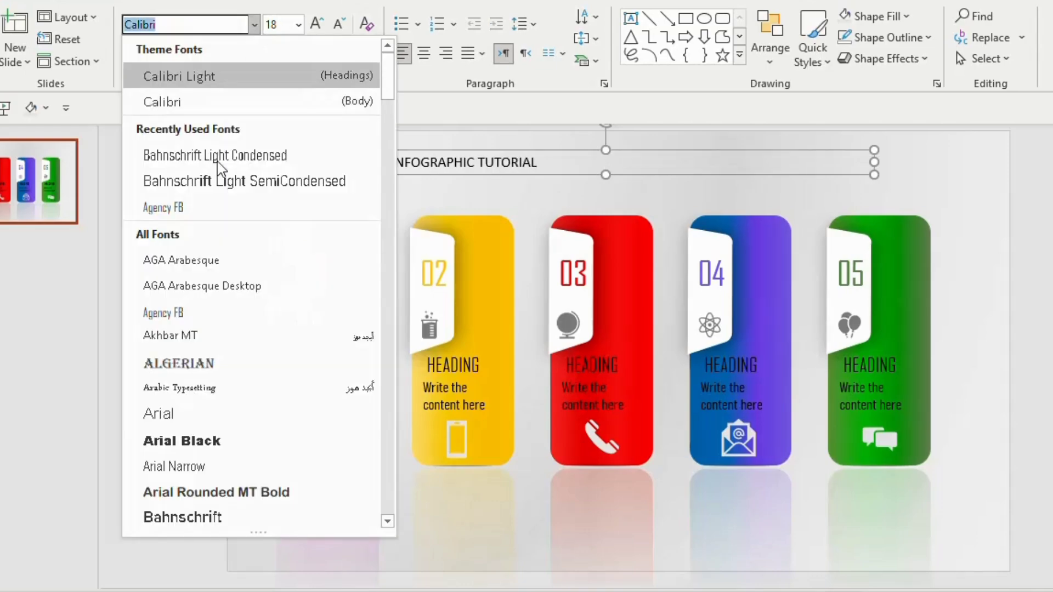
pyautogui.click(179, 210)
pyautogui.click(298, 25)
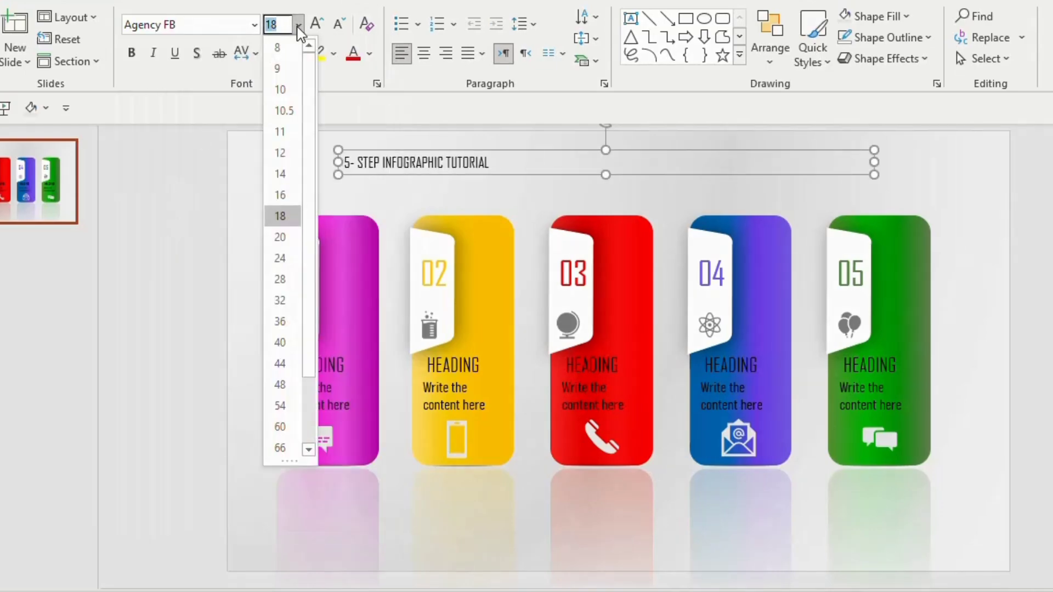
pyautogui.click(283, 321)
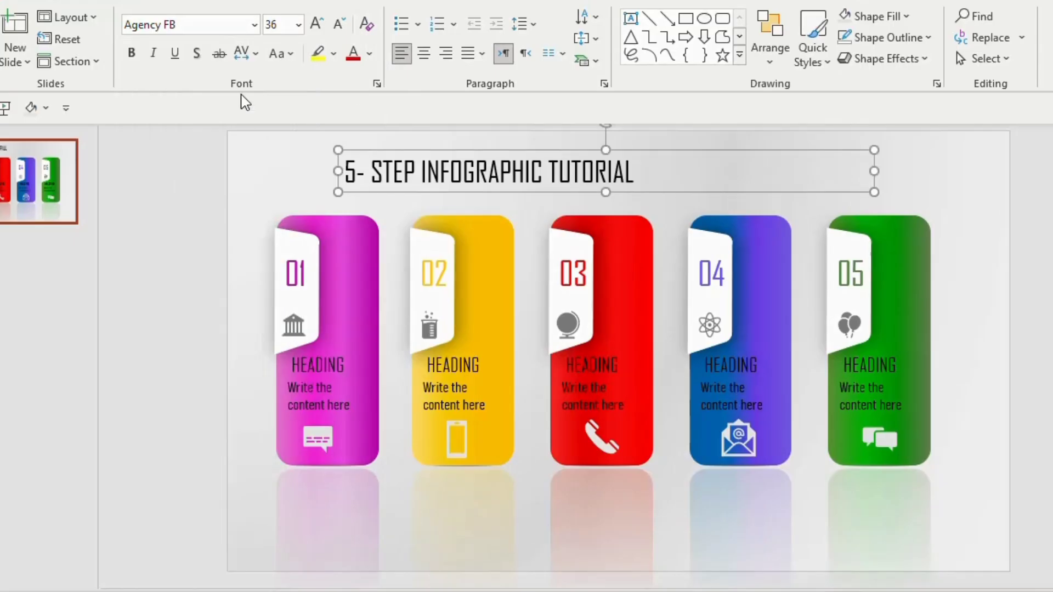
pyautogui.click(131, 53)
pyautogui.click(431, 59)
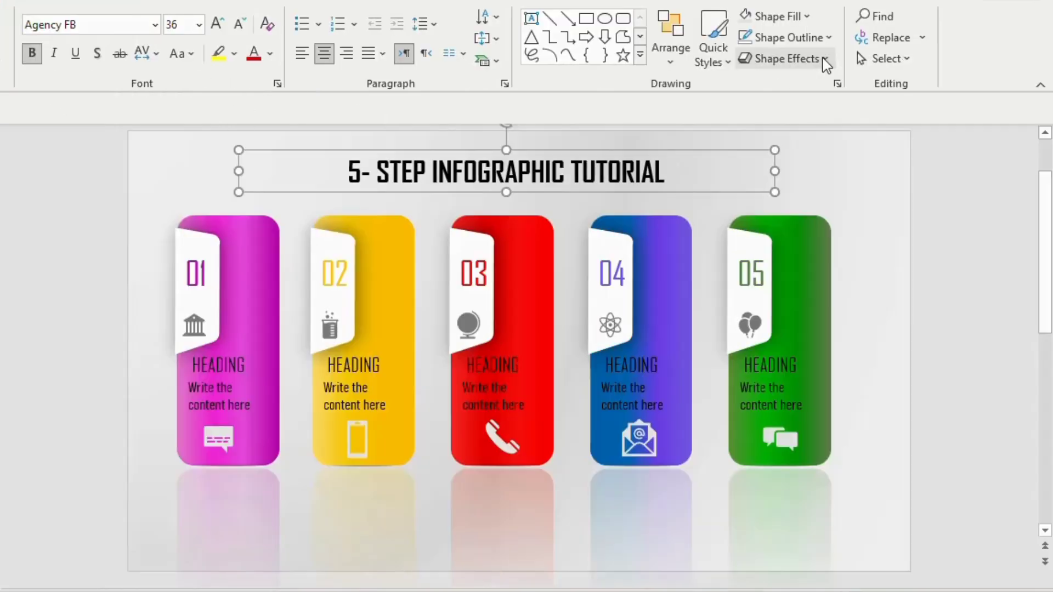
# Apply the centred outer shadow to the title.
pyautogui.click(925, 58)
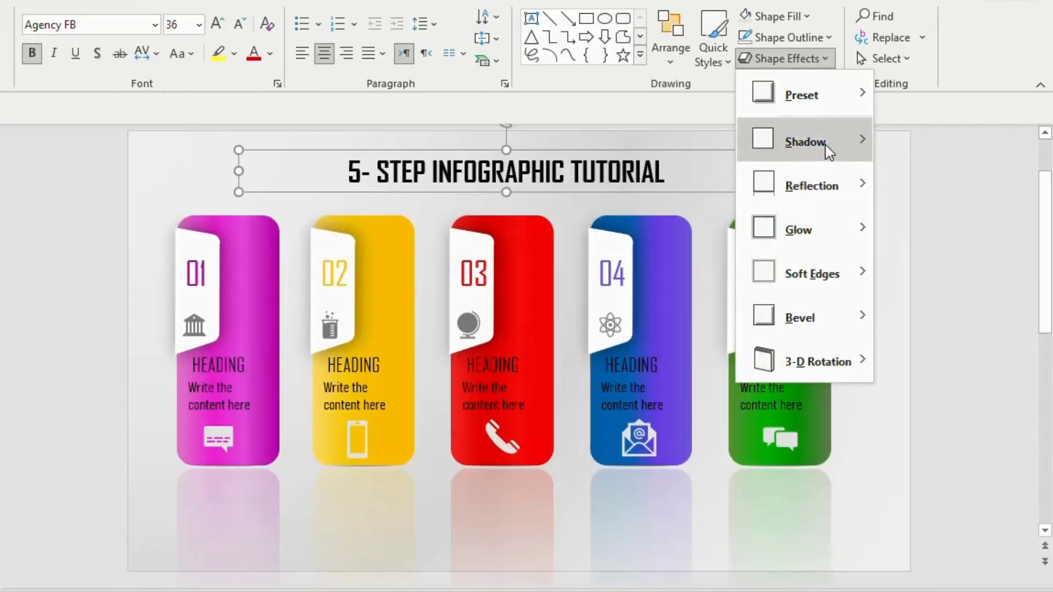
pyautogui.moveTo(828, 144)
pyautogui.click(948, 215)
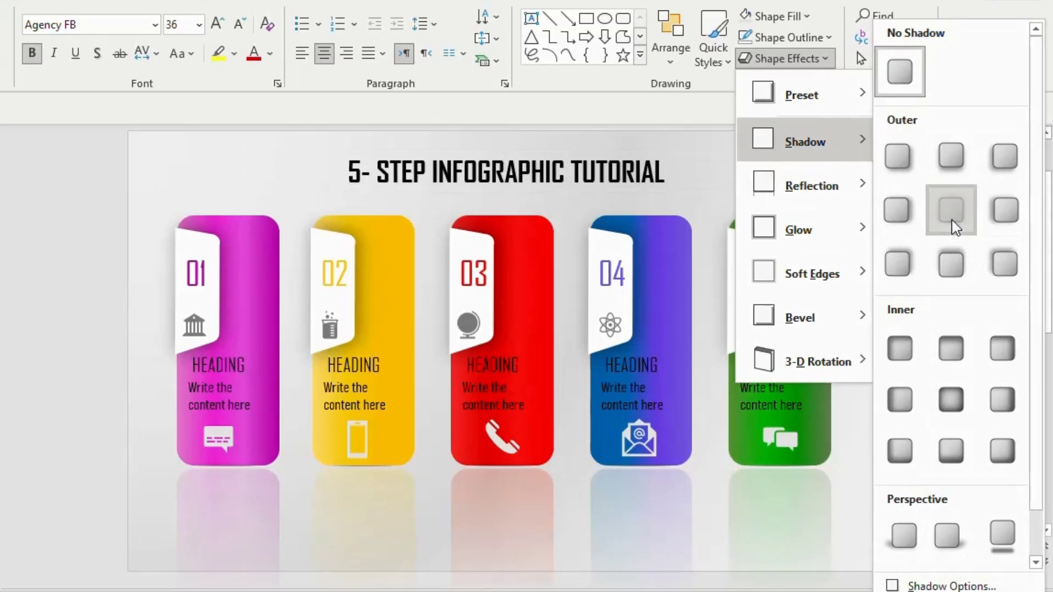
# Give the title text a gradient fill with a red first stop and a yellow second stop.
pyautogui.rightClick(699, 170)
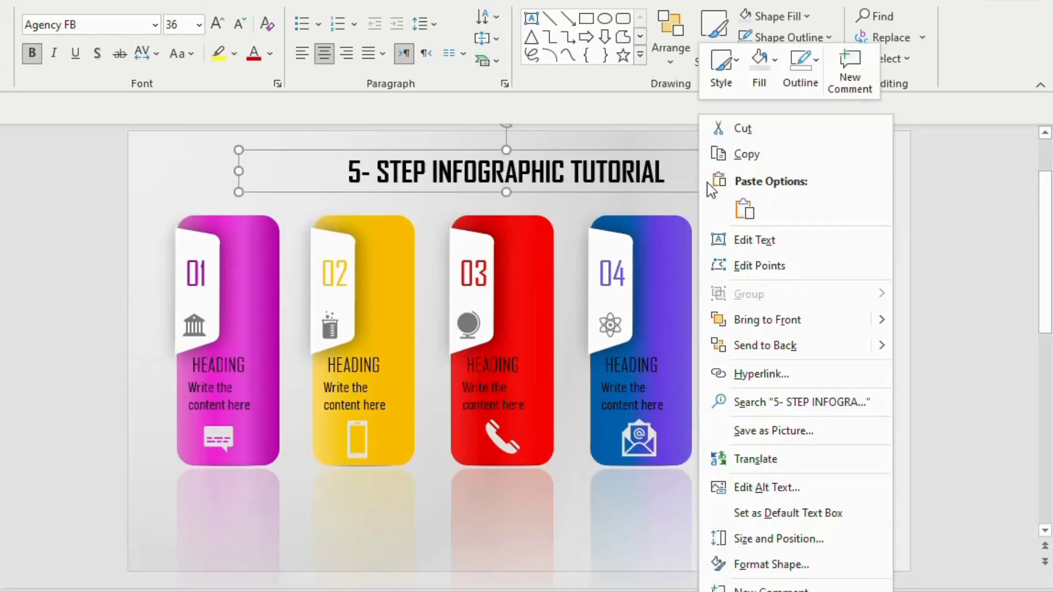
pyautogui.click(783, 566)
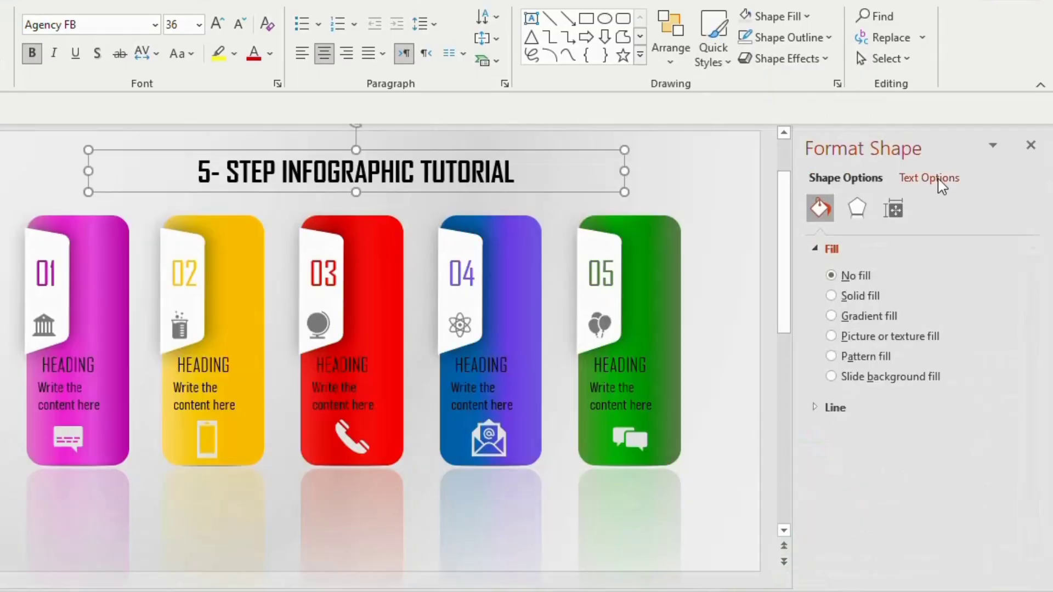
pyautogui.click(938, 181)
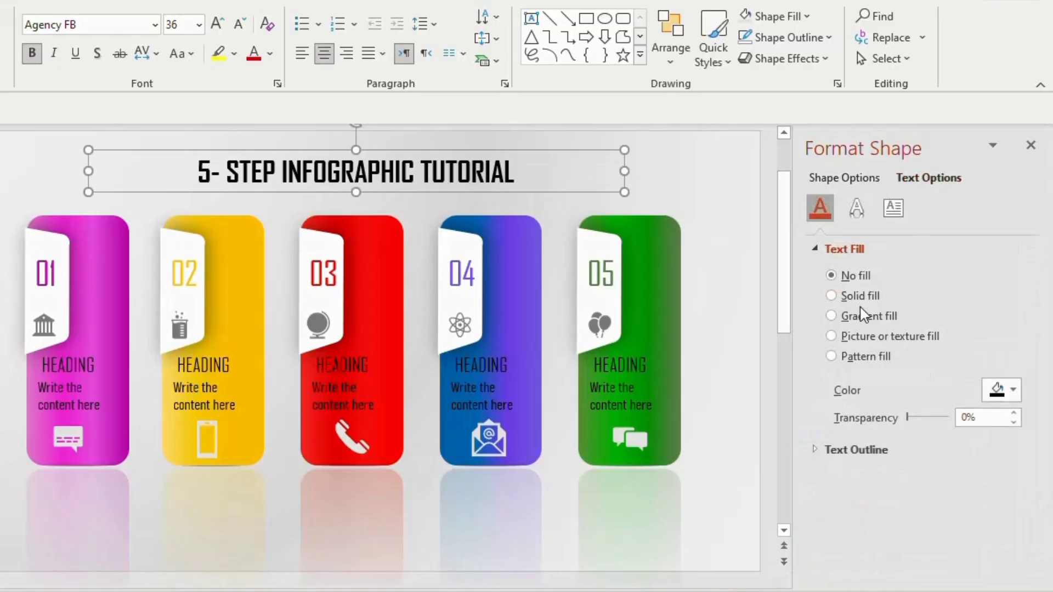
pyautogui.click(831, 316)
pyautogui.scroll(-3, 976, 412)
pyautogui.click(999, 440)
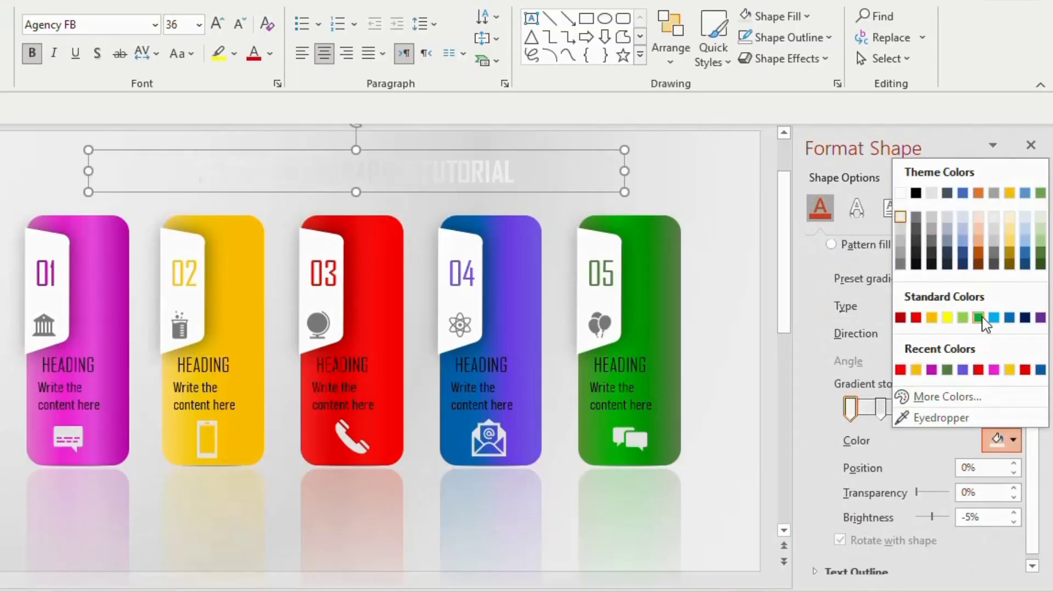
pyautogui.click(917, 312)
pyautogui.click(895, 409)
pyautogui.click(1018, 439)
pyautogui.click(947, 315)
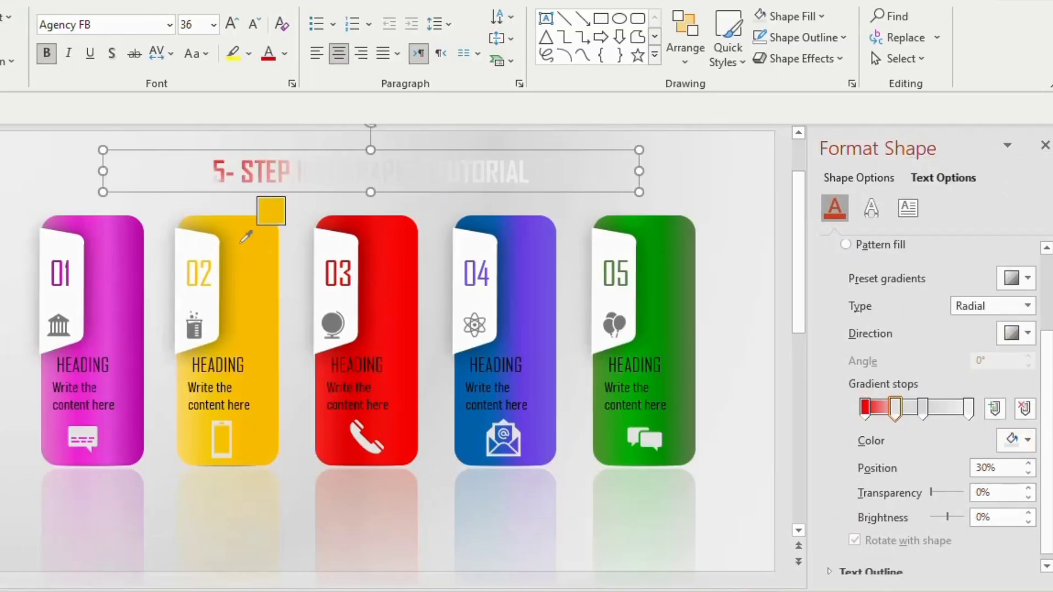
# Move the title gradient's third stop to 63% and sample card 04's purple for it, with card 05's green for the last stop.
pyautogui.moveTo(923, 409); pyautogui.dragTo(930, 409)
pyautogui.click(1010, 439)
pyautogui.click(945, 415)
pyautogui.click(523, 243)
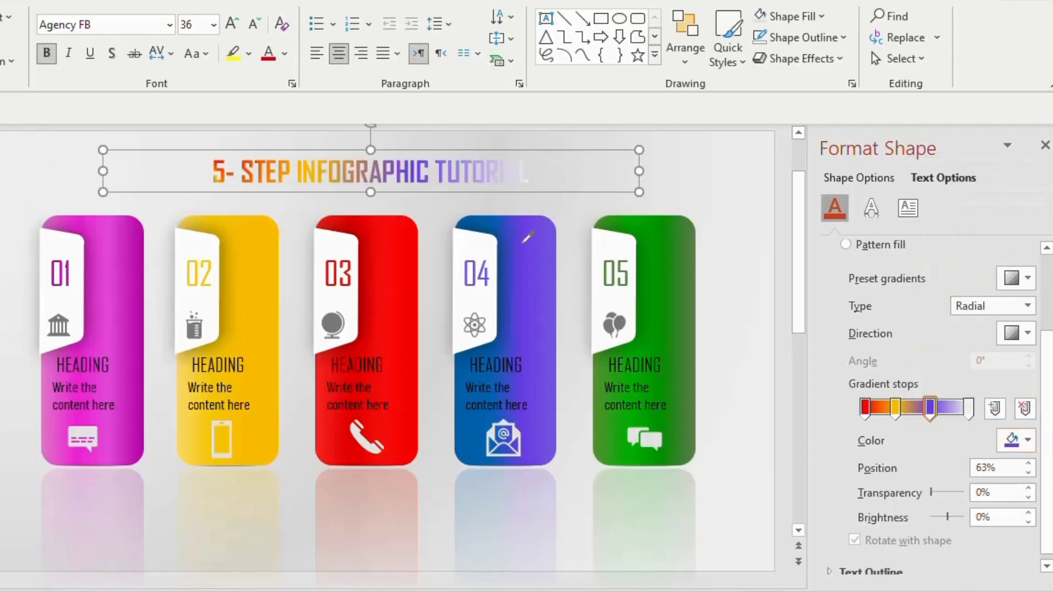
pyautogui.click(968, 409)
pyautogui.click(1018, 440)
pyautogui.click(938, 434)
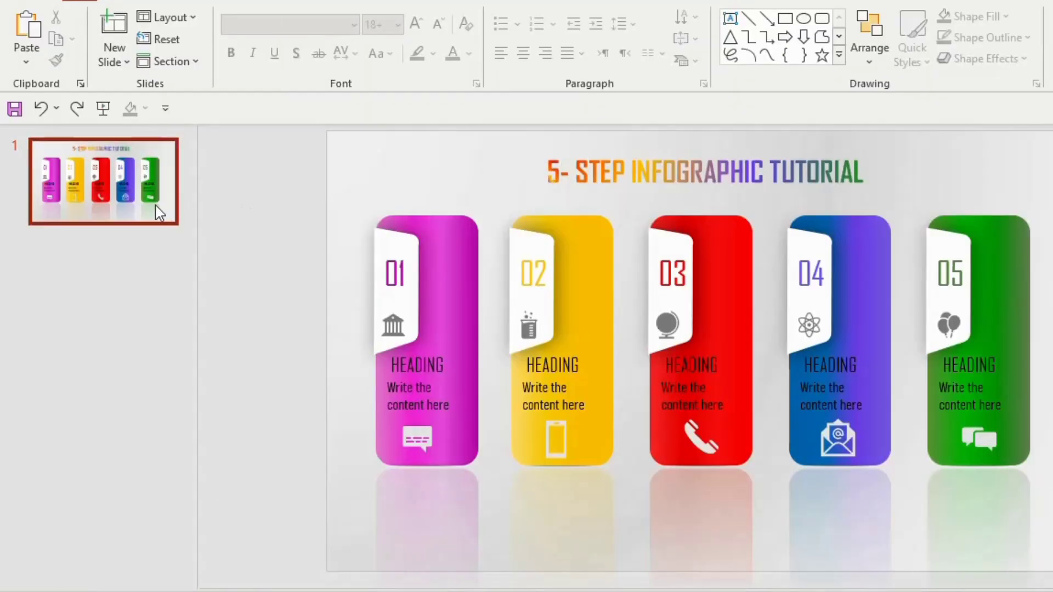
# Duplicate the finished infographic slide.
pyautogui.hotkey('ctrl', 'd')
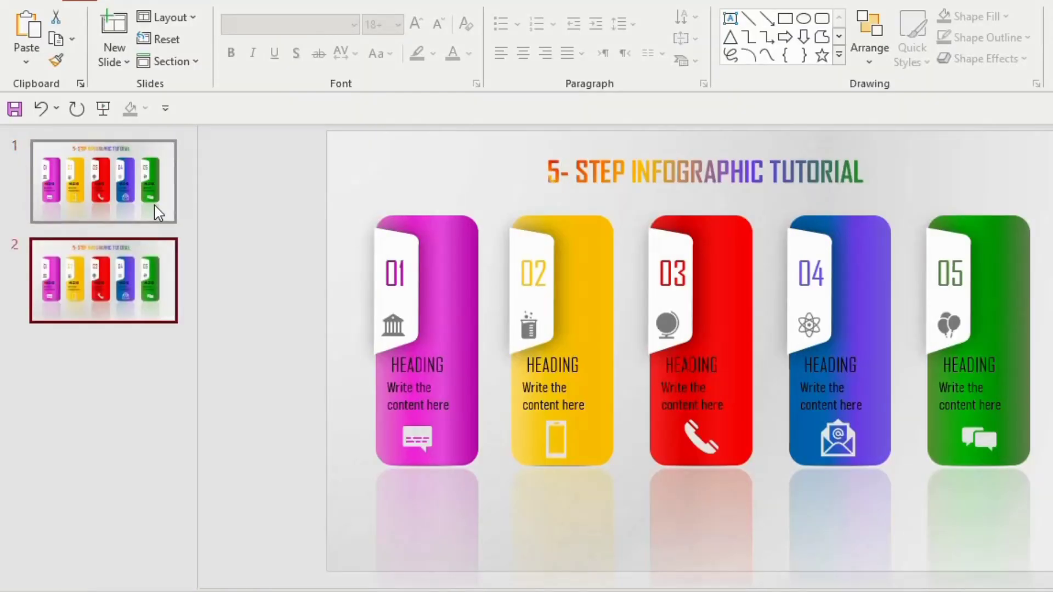
# On slide 1, move the title off the slide past its right edge and delete all five cards.
pyautogui.click(139, 202)
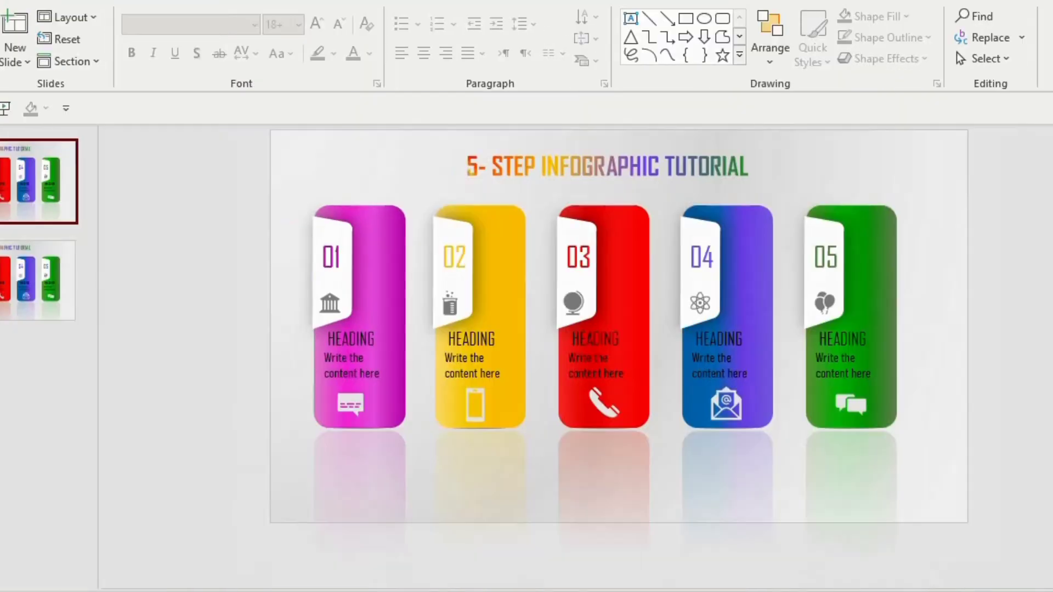
pyautogui.scroll(-2, 553, 210)
pyautogui.click(565, 193)
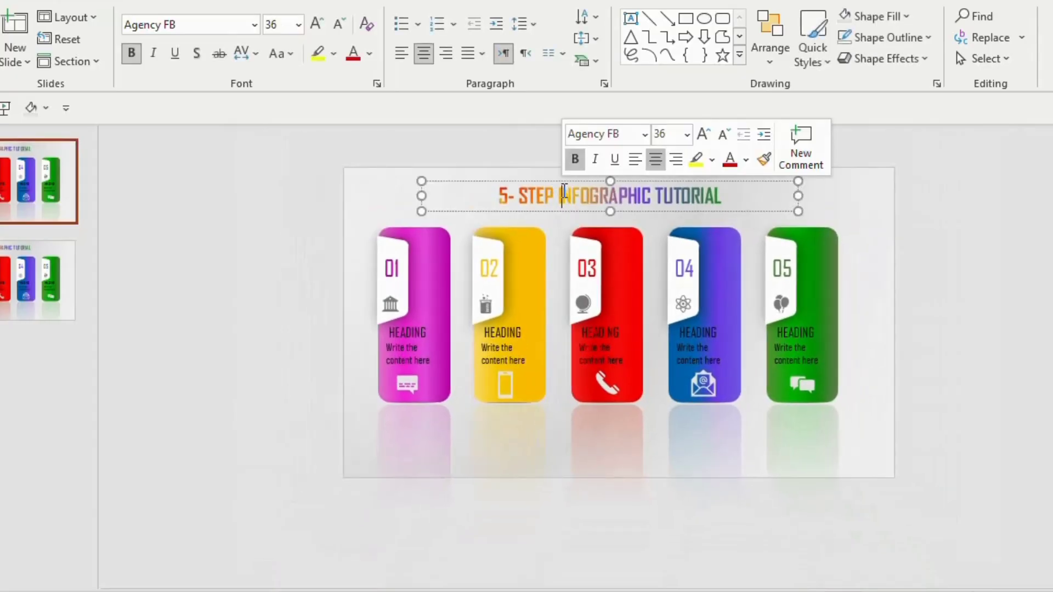
pyautogui.moveTo(548, 182); pyautogui.dragTo(953, 175)
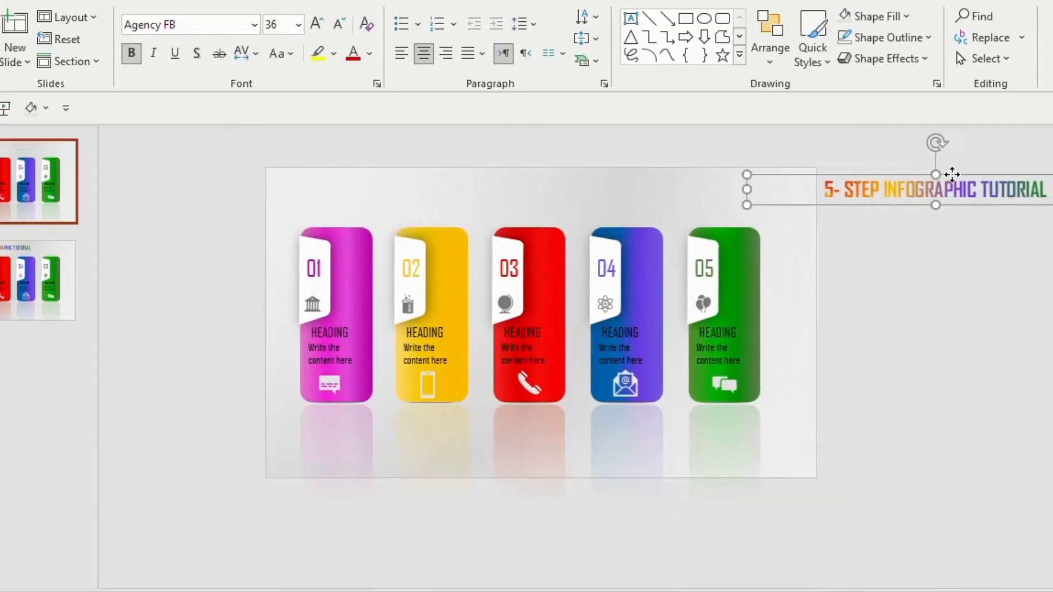
pyautogui.moveTo(281, 206); pyautogui.dragTo(801, 446)
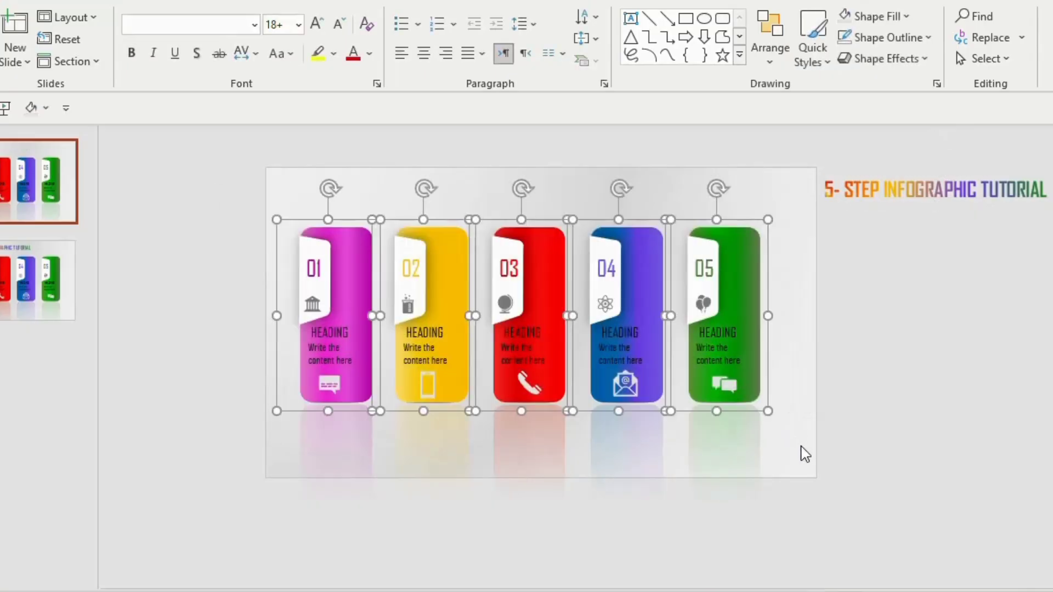
pyautogui.press('Delete')
# Duplicate slide 2, and on the original slide 2 move all five cards together off the slide past its left edge.
pyautogui.click(17, 279)
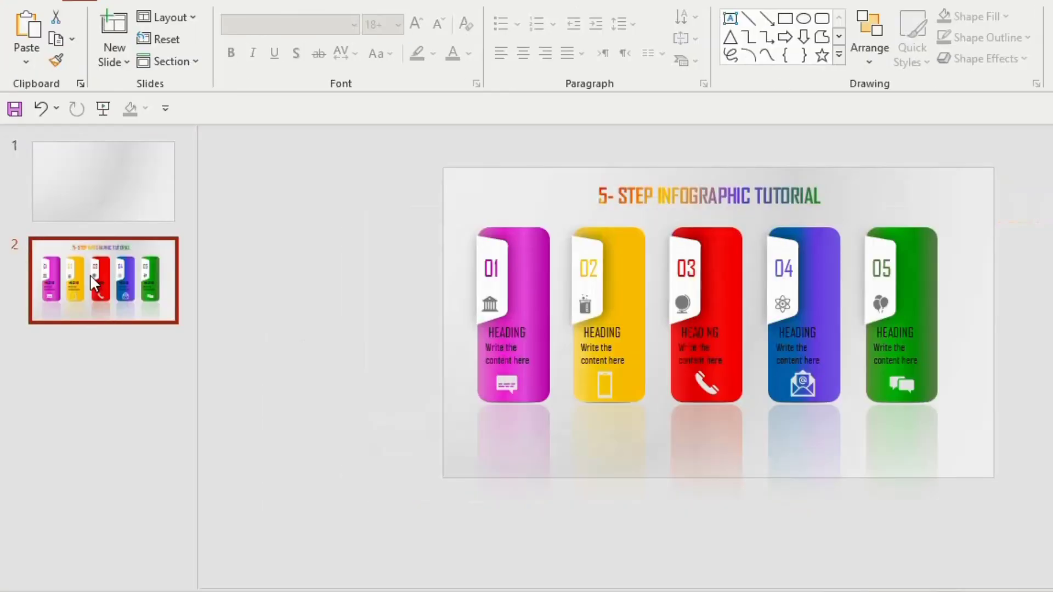
pyautogui.hotkey('ctrl', 'd')
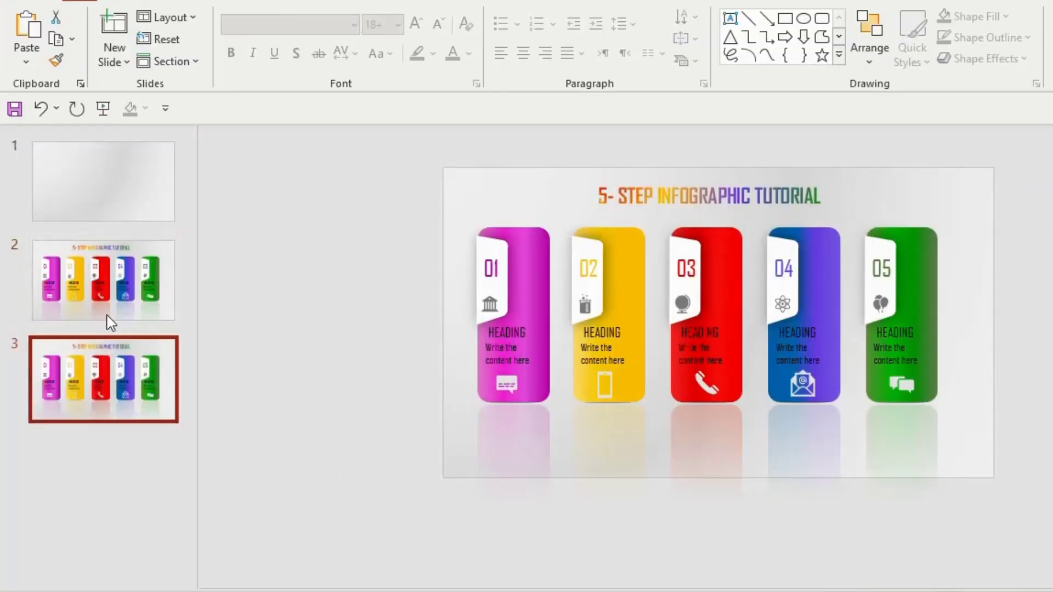
pyautogui.click(114, 301)
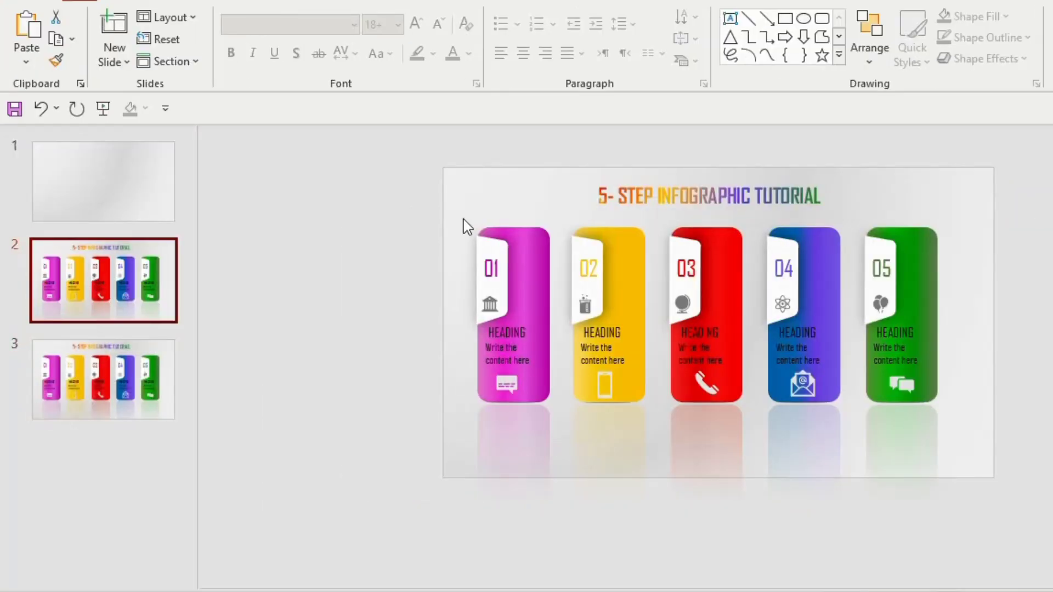
pyautogui.moveTo(457, 212); pyautogui.dragTo(990, 462)
pyautogui.moveTo(880, 219); pyautogui.dragTo(487, 227)
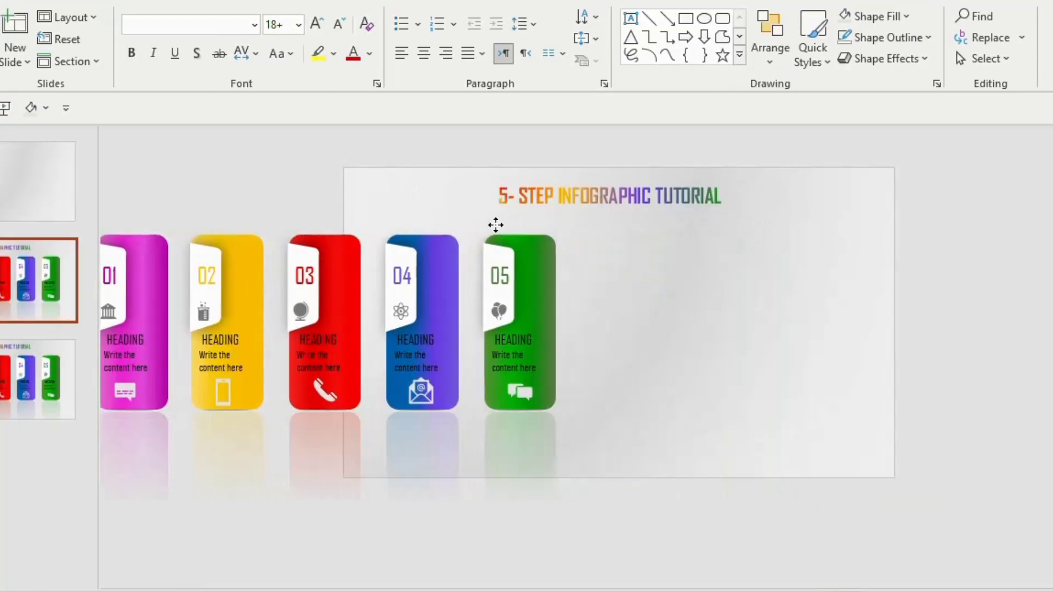
pyautogui.moveTo(387, 226); pyautogui.dragTo(273, 231)
pyautogui.click(36, 195)
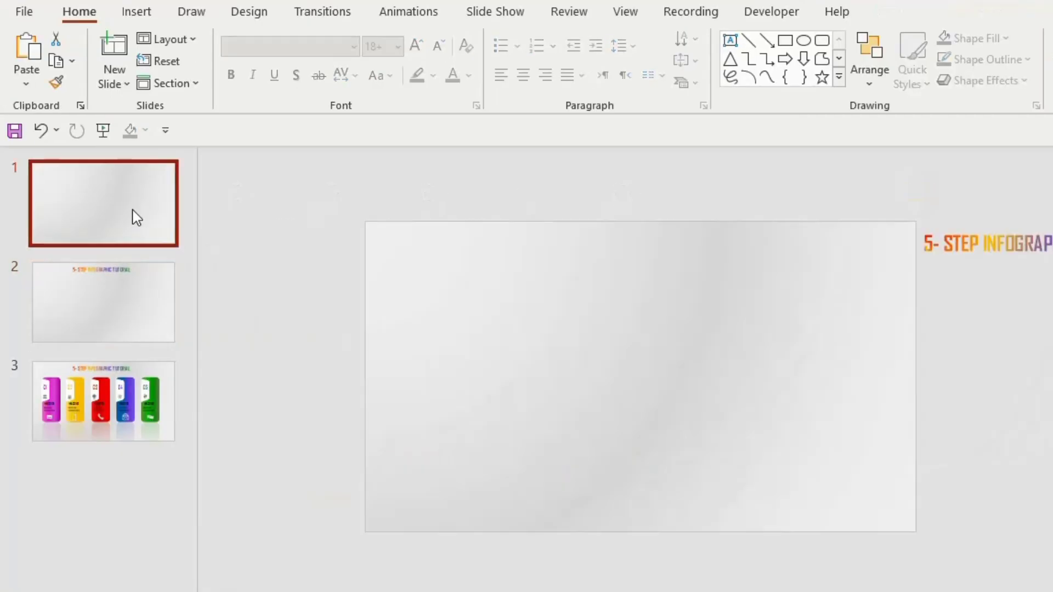